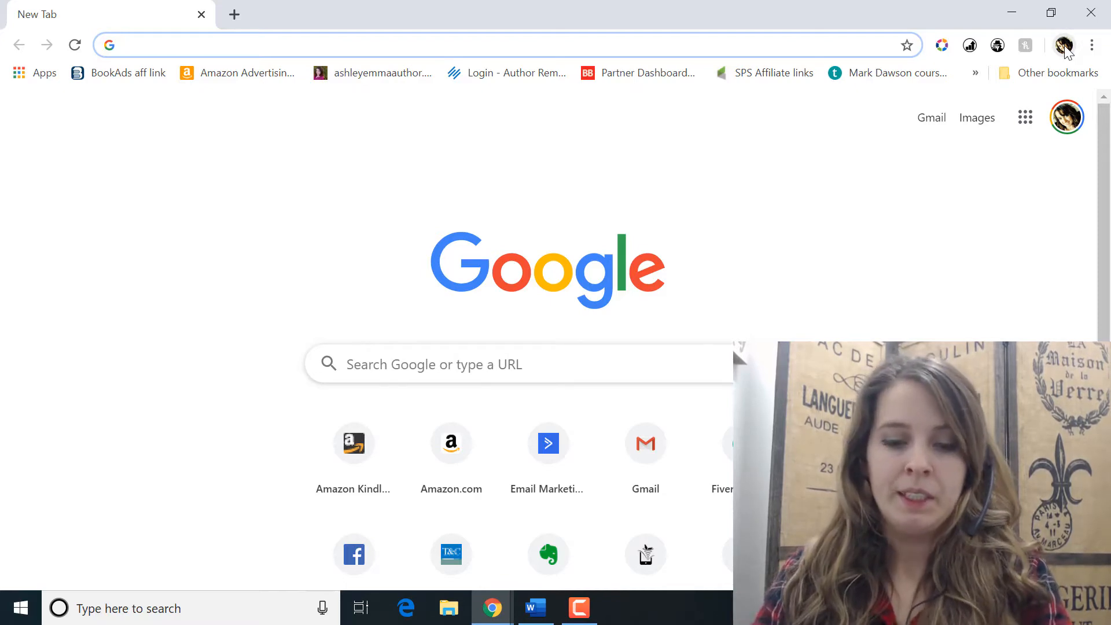
Step: Search Google Images for "young amish man"
type("young amish")
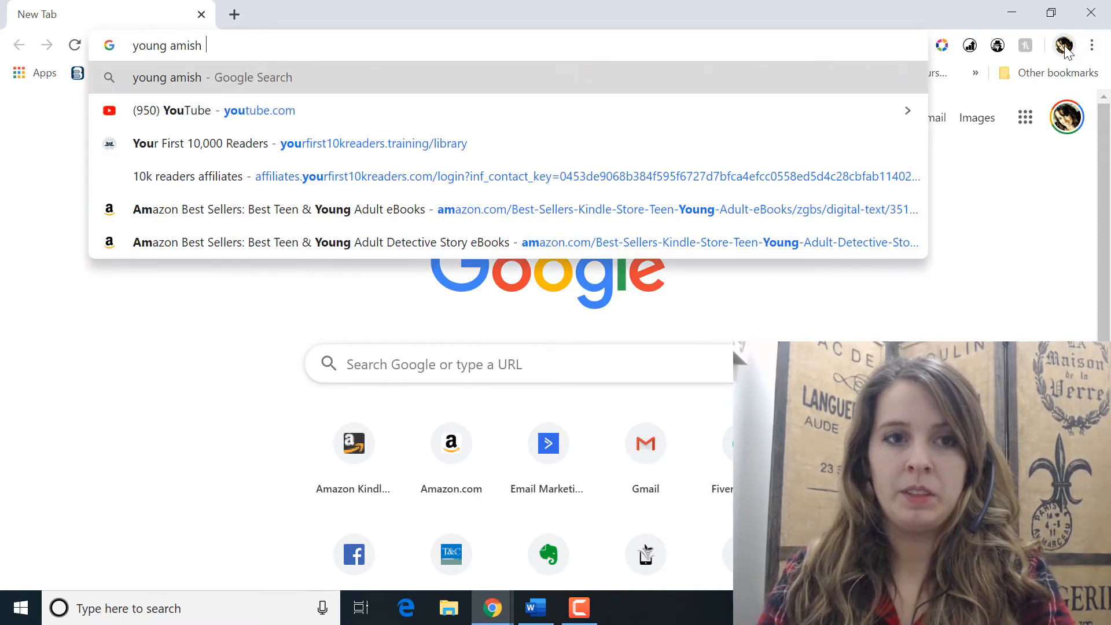
type(" man")
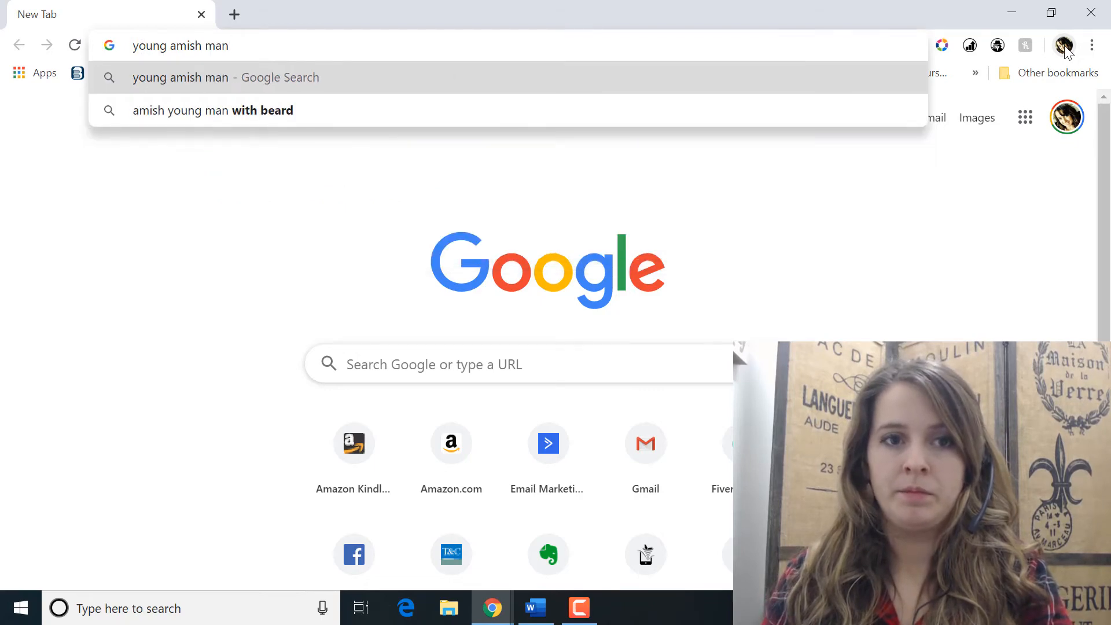
key("Return")
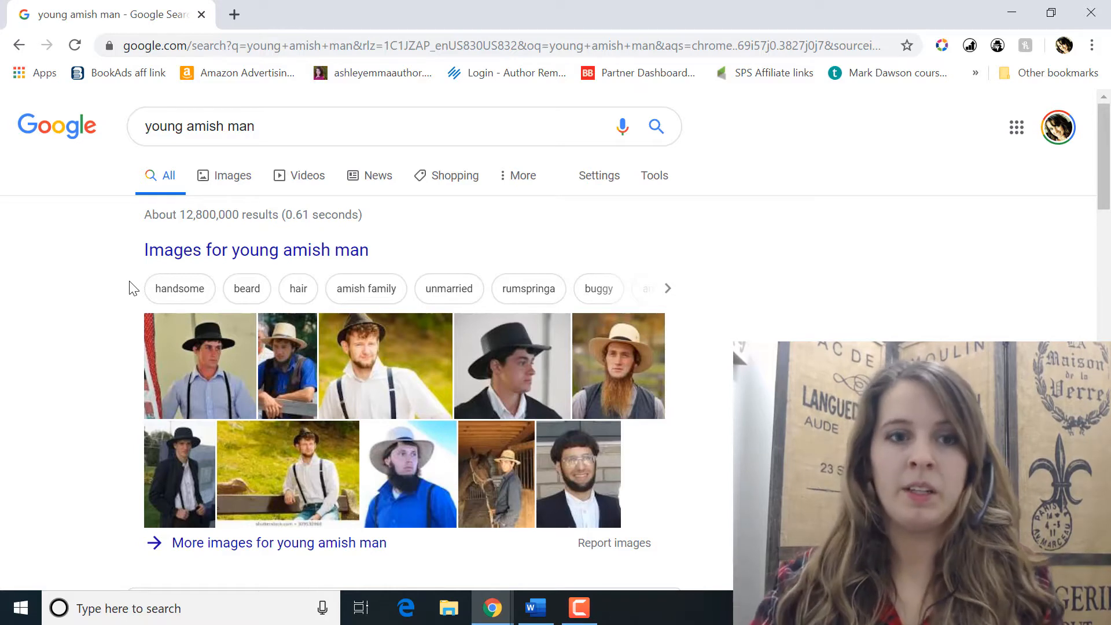
left_click(230, 181)
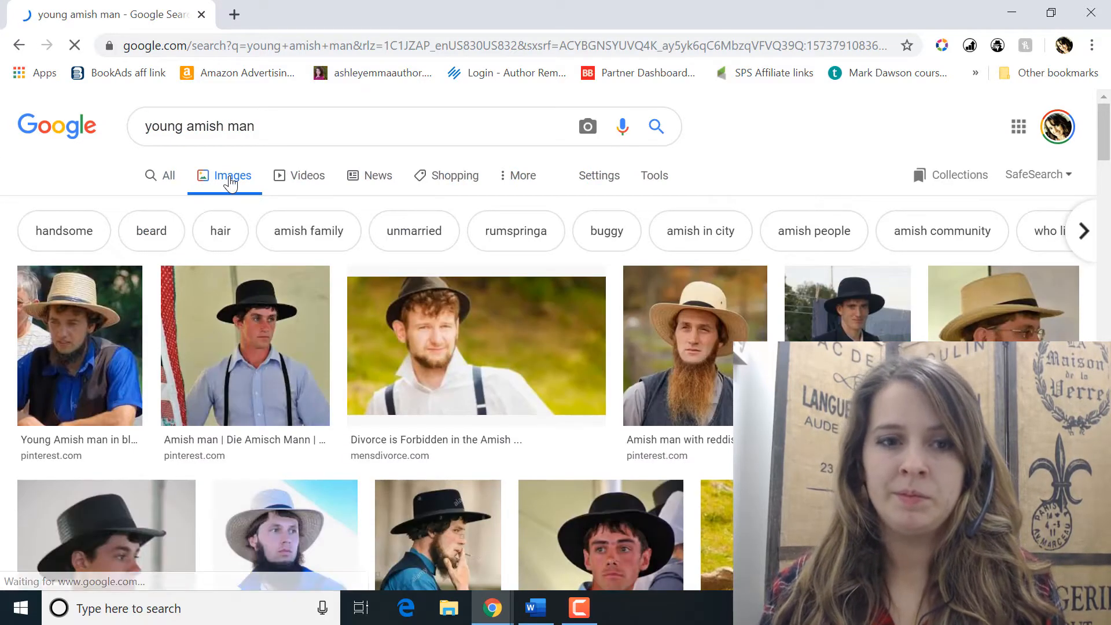
Step: Enlarge the image result of the man in a black hat, blue shirt and suspenders, and copy the image
scroll(223, 177, "down", 1)
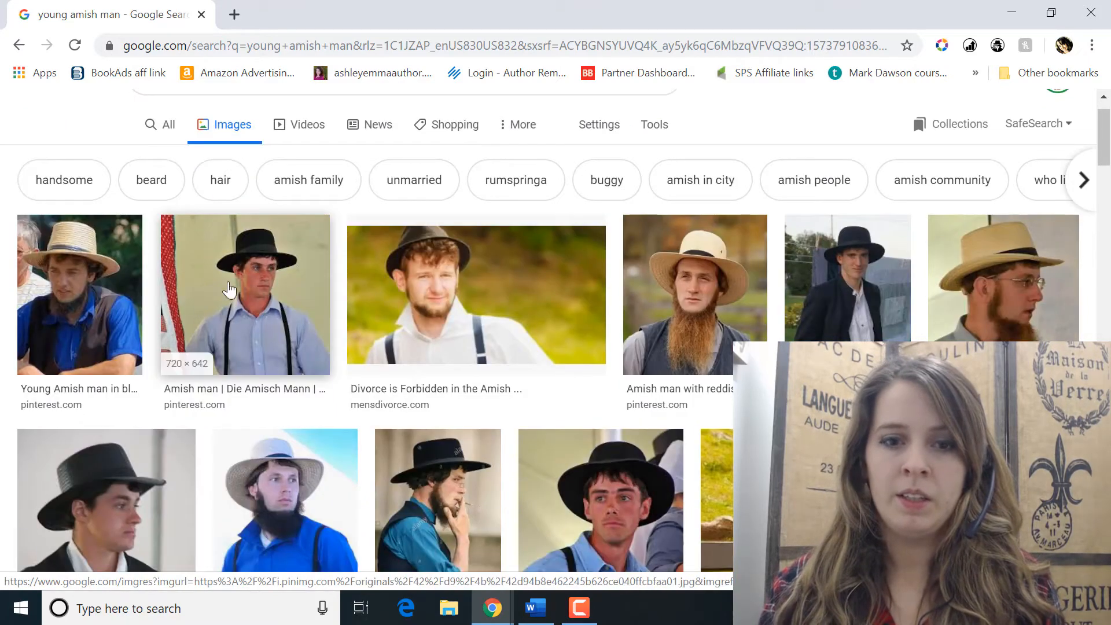
left_click(224, 264)
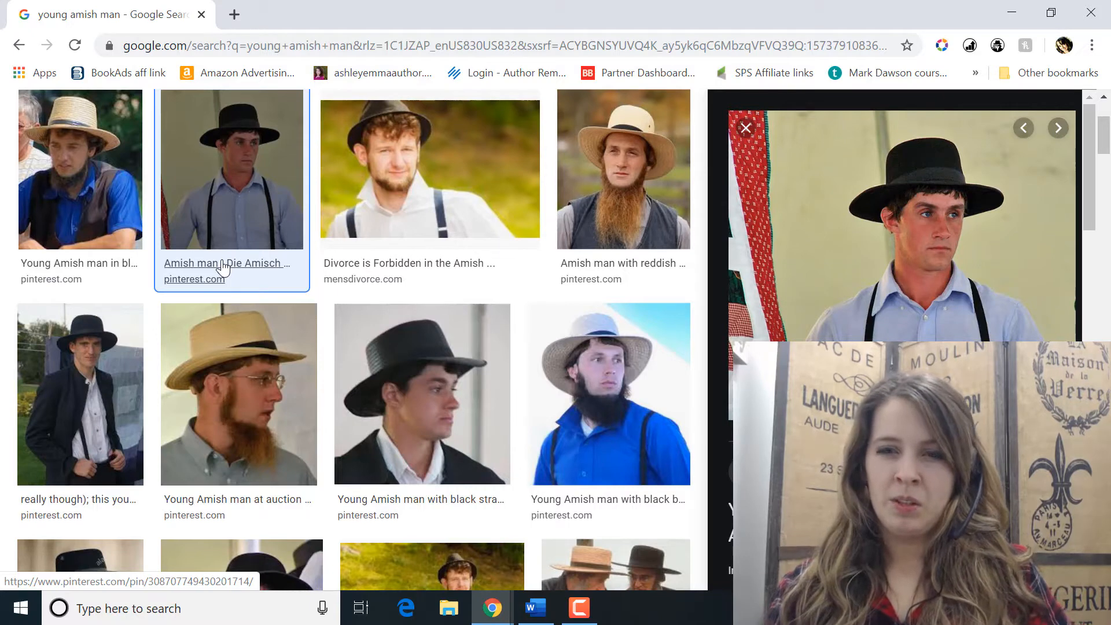
right_click(830, 326)
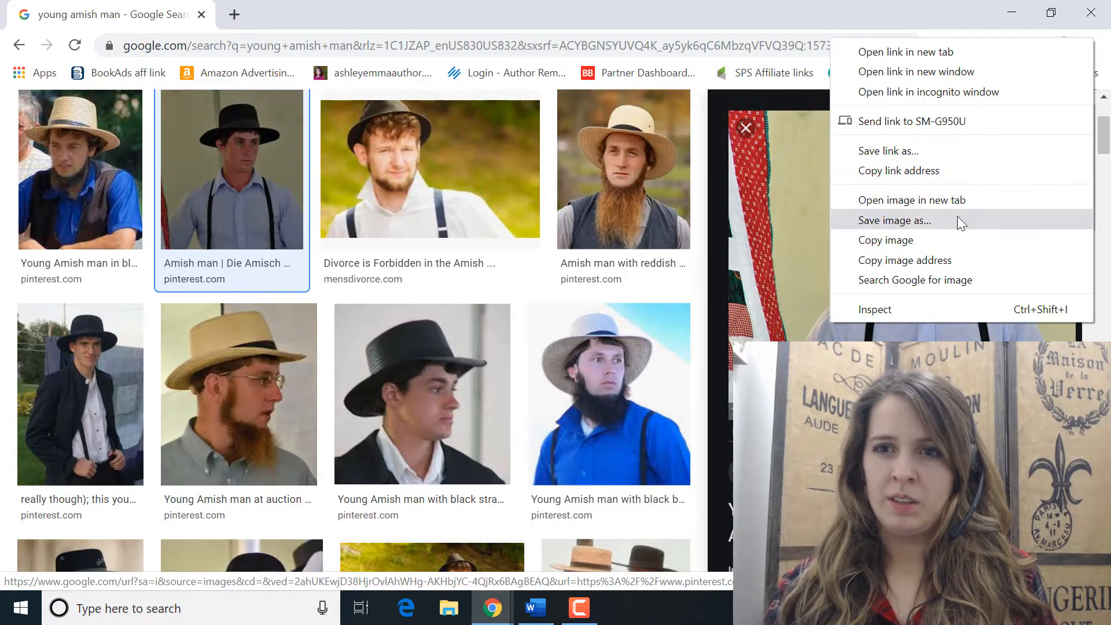
left_click(952, 237)
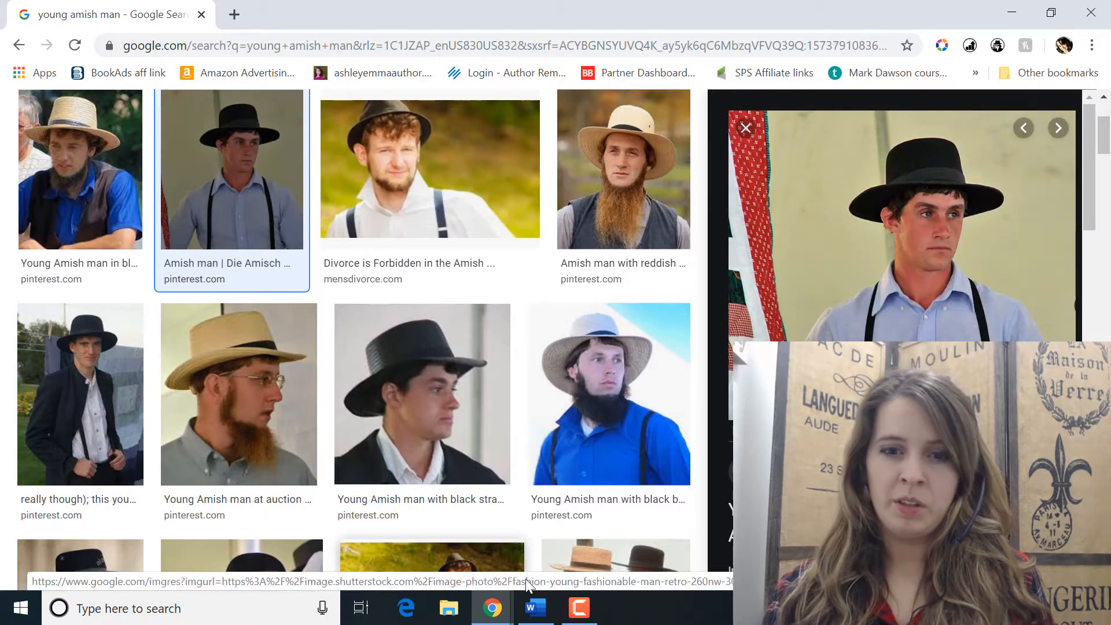
Step: Switch to Word, paste the copied picture into the blank document and shrink it to about 2.2 inches wide
left_click(536, 607)
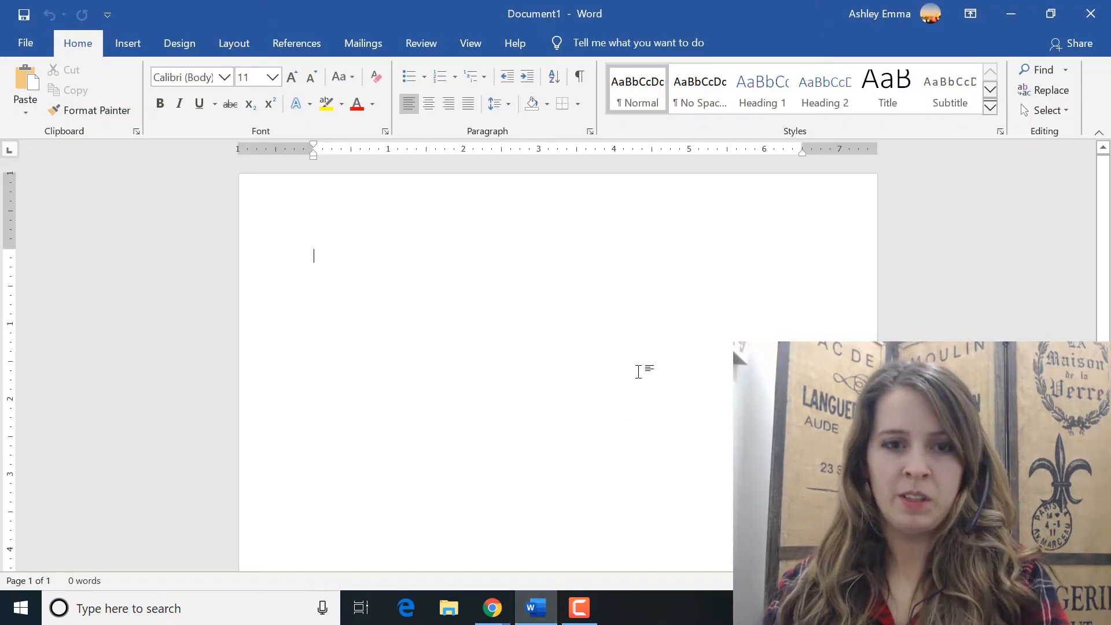
key("ctrl+v")
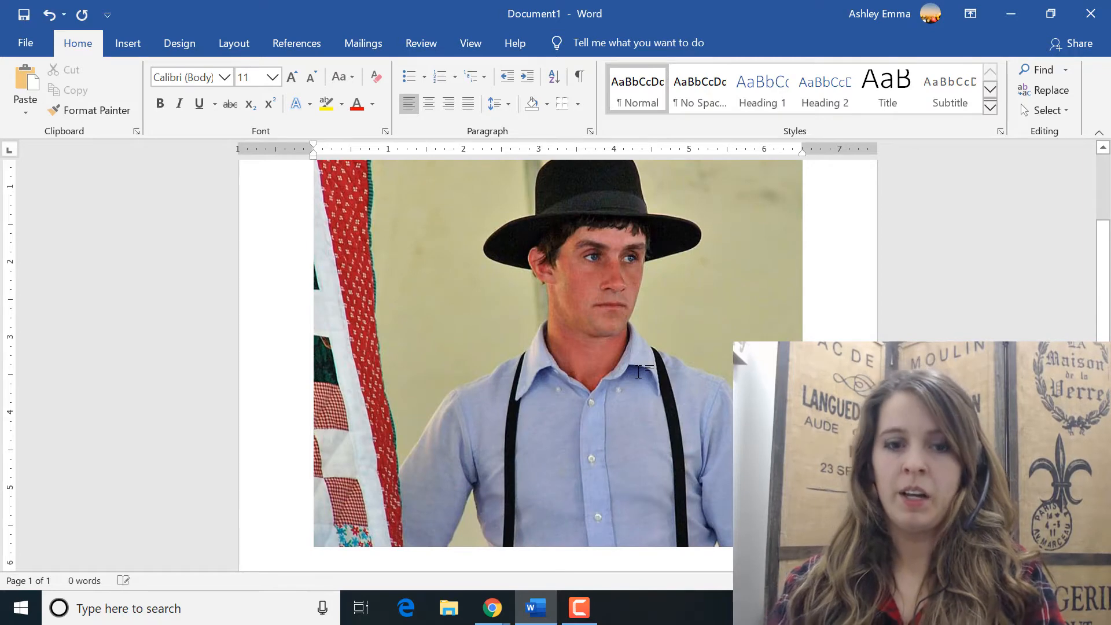
left_click(723, 502)
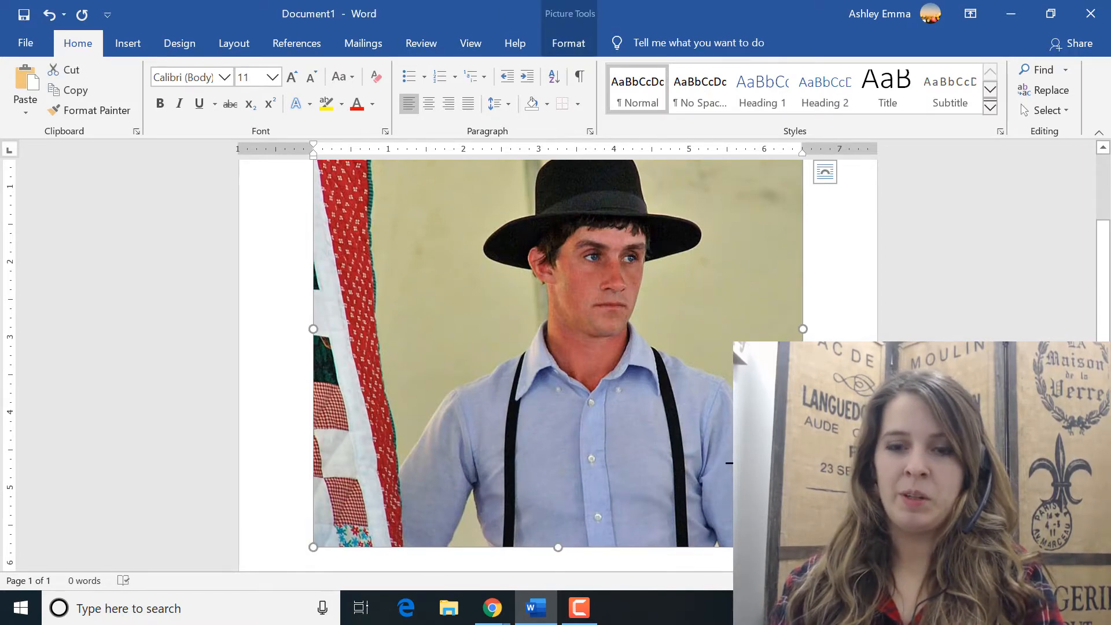
left_click_drag(733, 463, 476, 244)
left_click(516, 298)
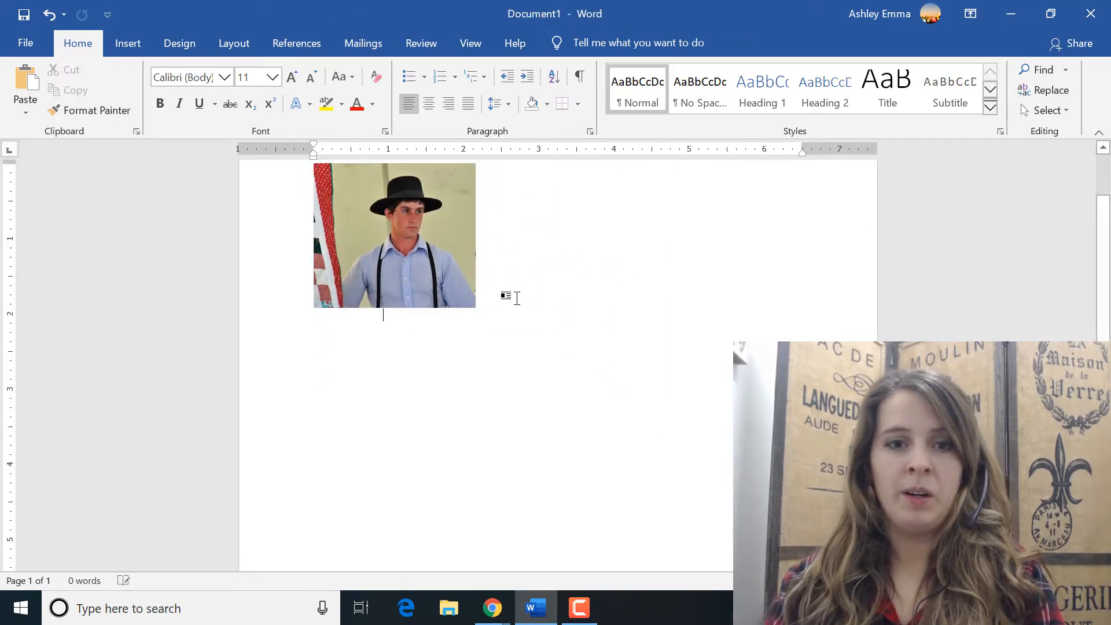
Step: Below the picture, enter the character's full name, followed by "Age 25" on a separate line
type("Elijah E")
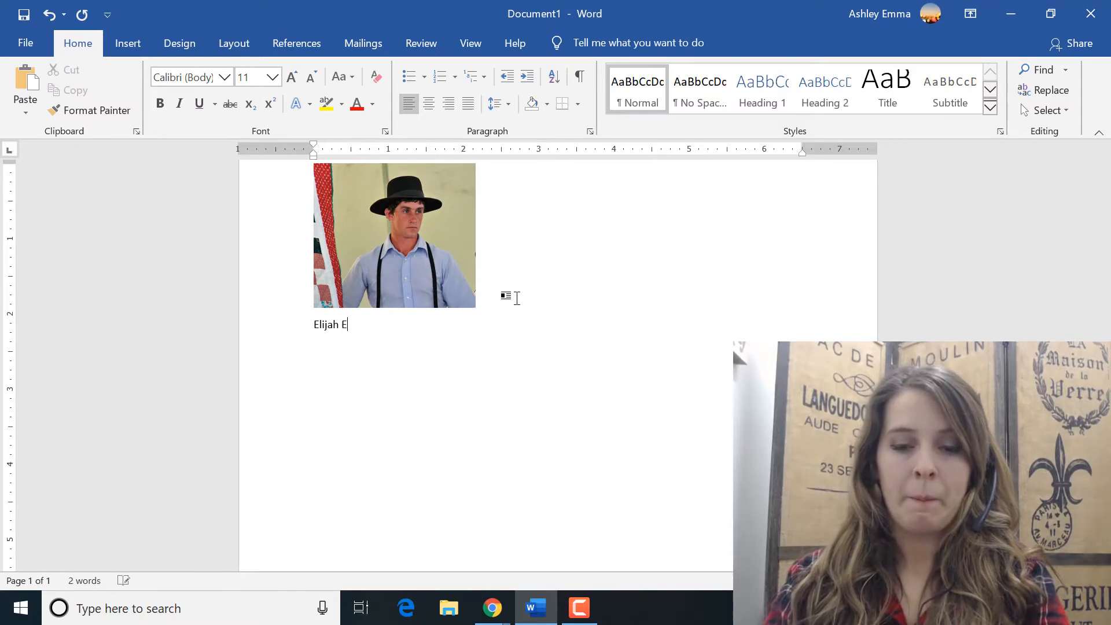
key("BackSpace")
type("Hoc")
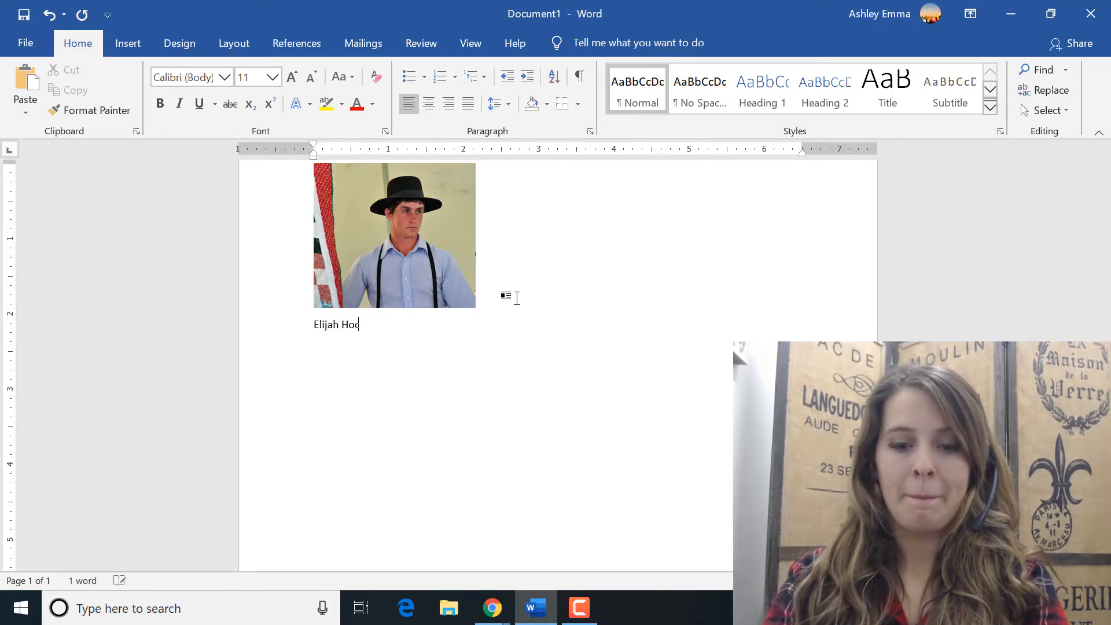
type("hstettler")
key("Return")
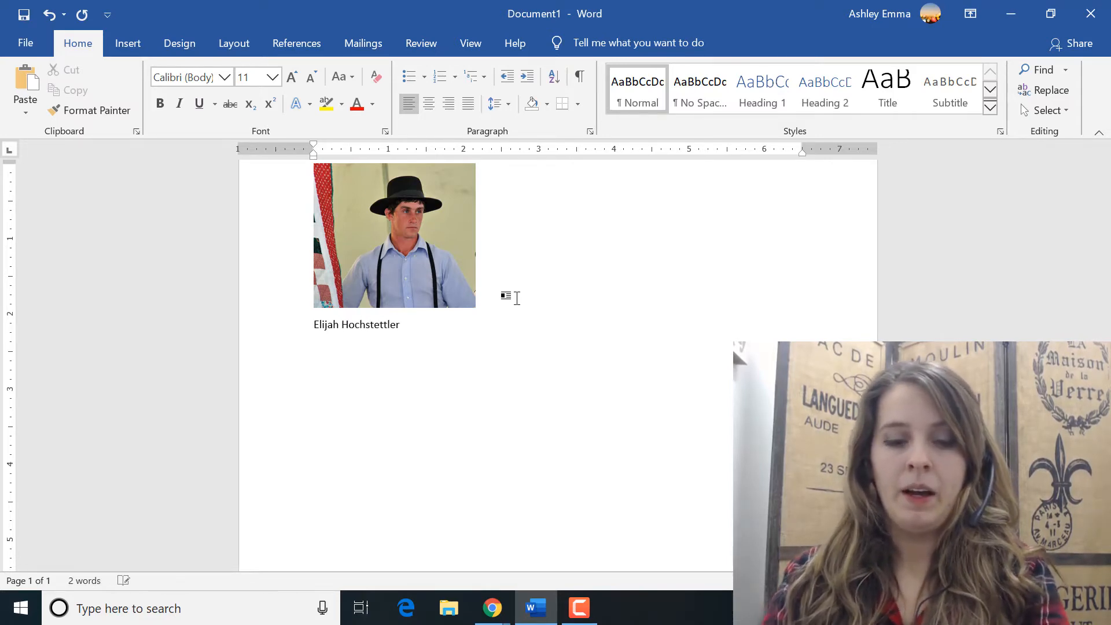
type("Age 25")
key("Return")
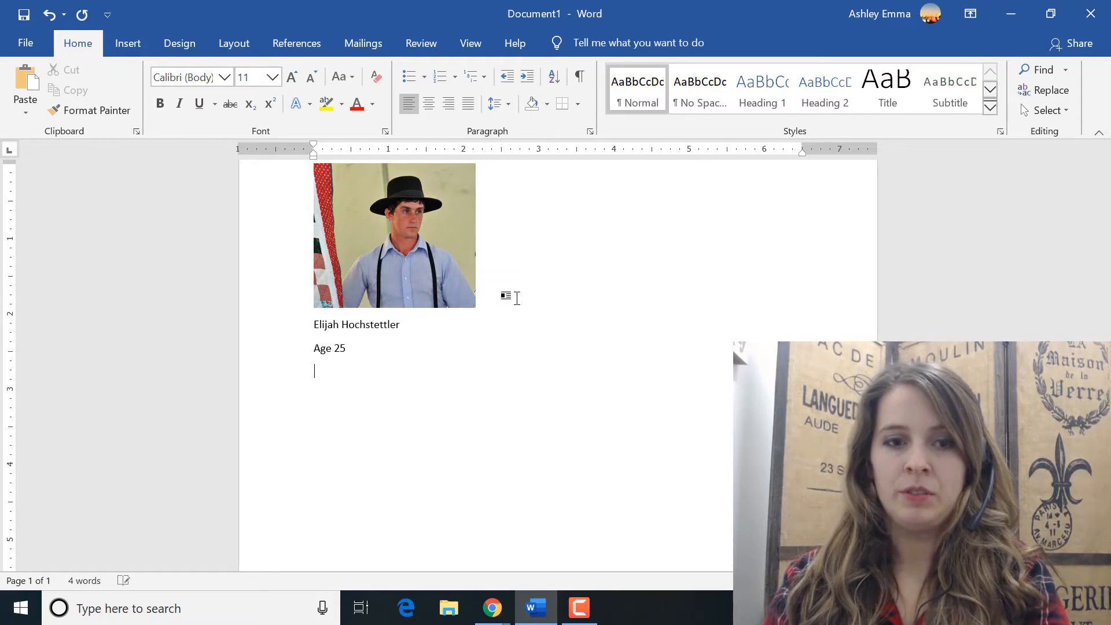
Step: Add the lines "Brown hair" and "Brown eyes" to the character's description
type("Brown hair ")
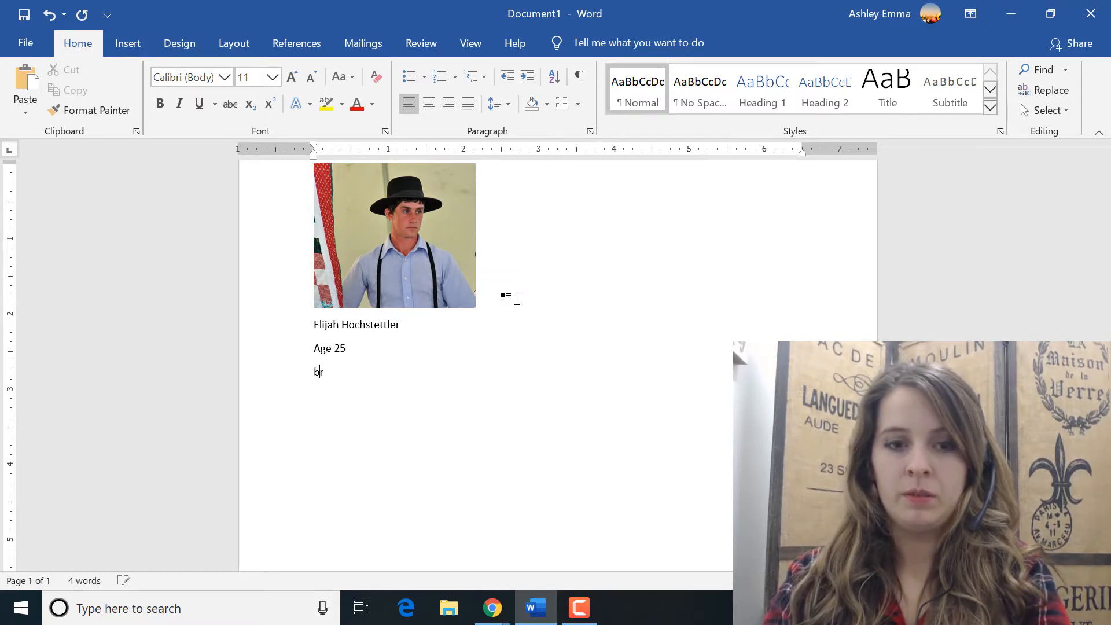
type("Brown eyes")
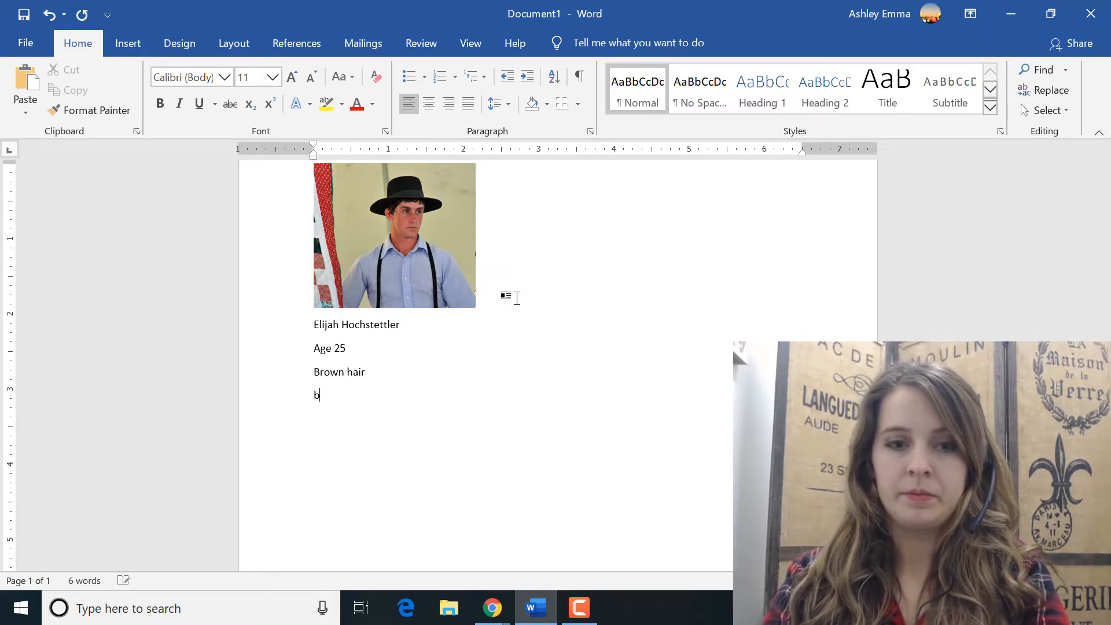
key("Return")
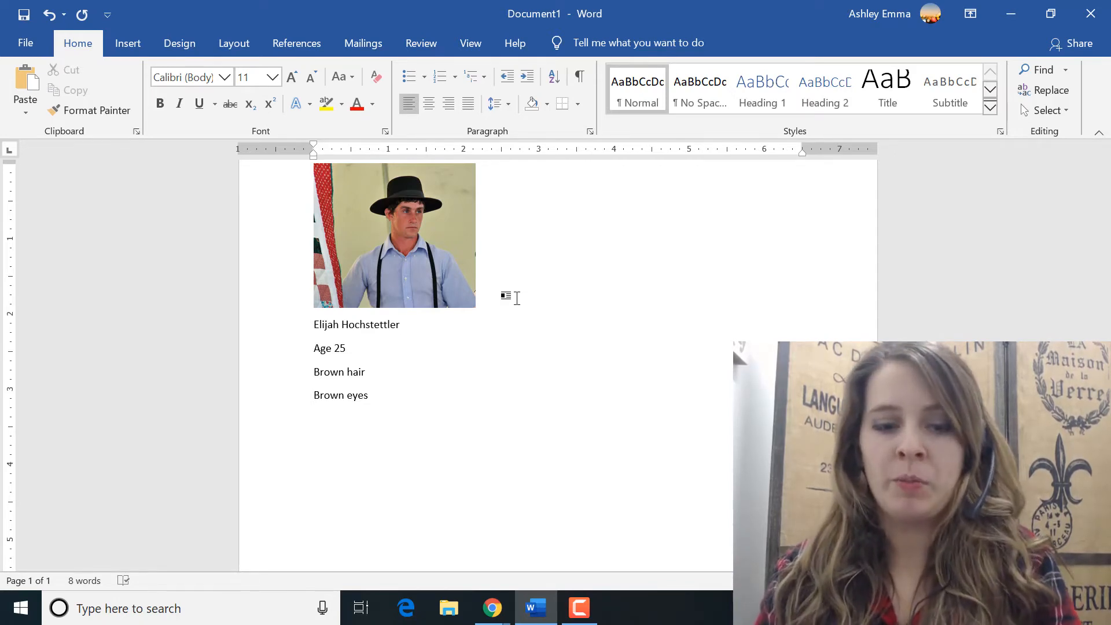
Step: Add the personality line "Quirky, awkward, funny" and leave three blank lines below it
type("quiry")
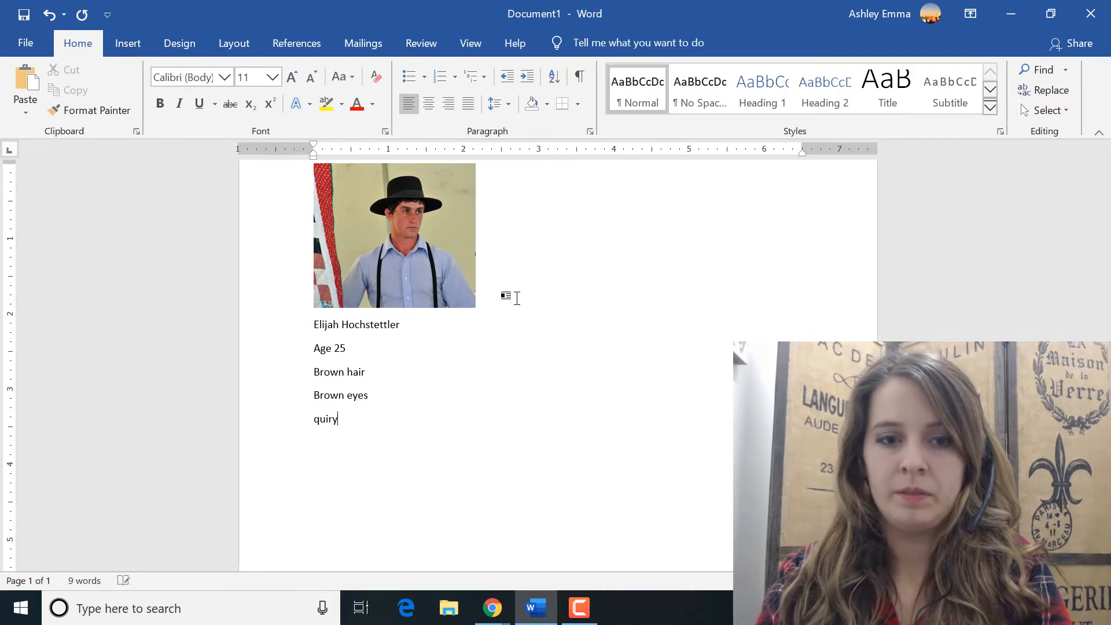
key("BackSpace")
type("ky, aw")
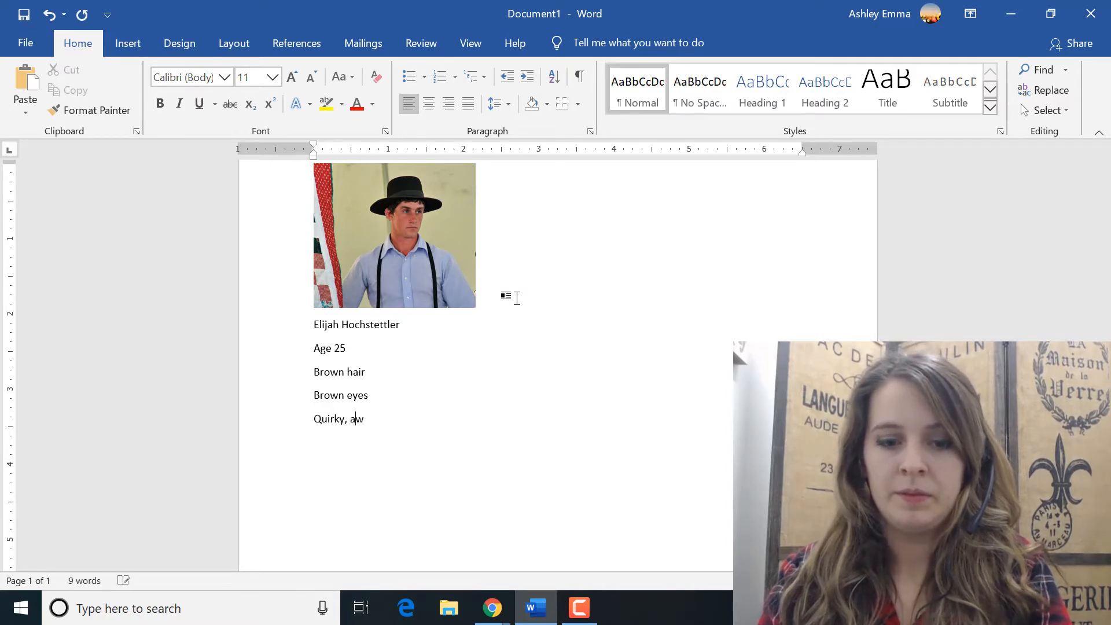
type("kward, funny")
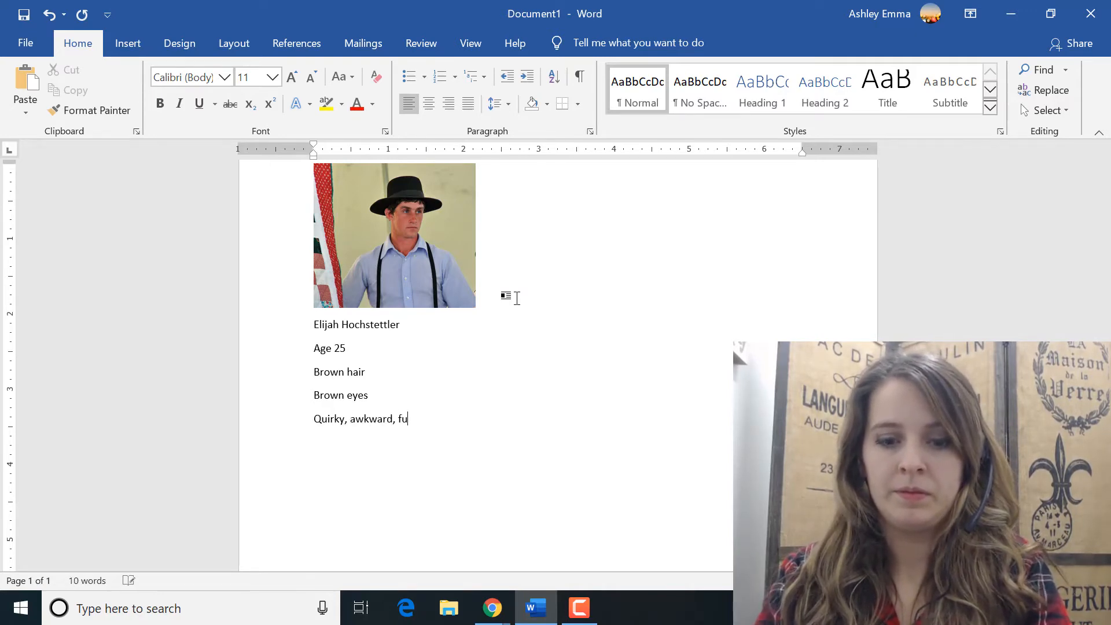
key("Return")
key("Return")
key("Return")
key("Return")
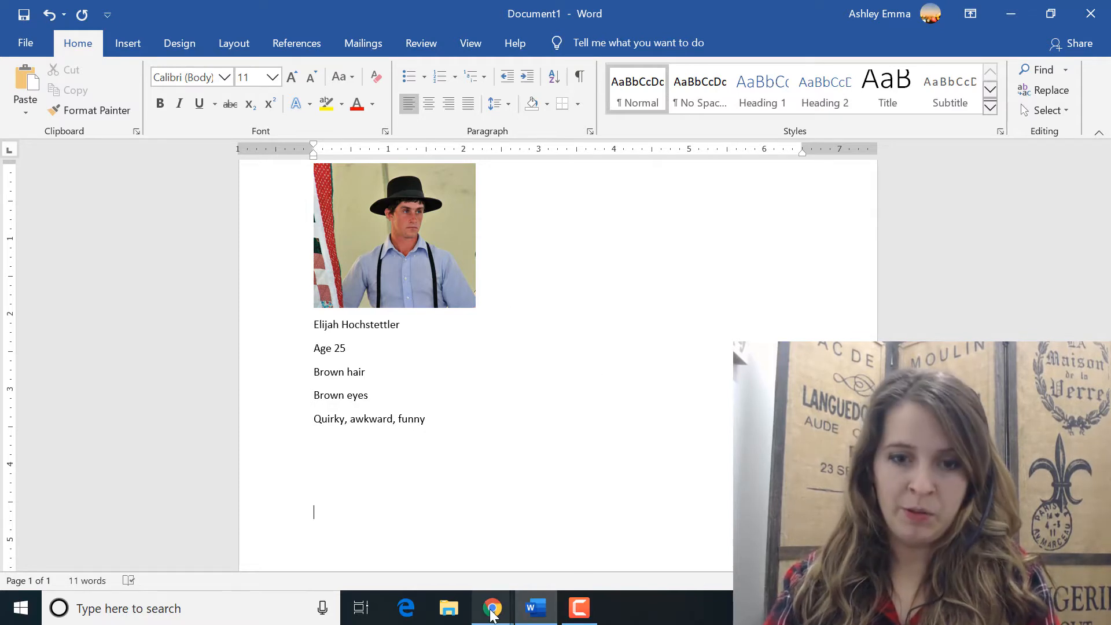
Step: Switch to the Chrome window with the image results and search Google for "young amish woman"
mouse_move(491, 614)
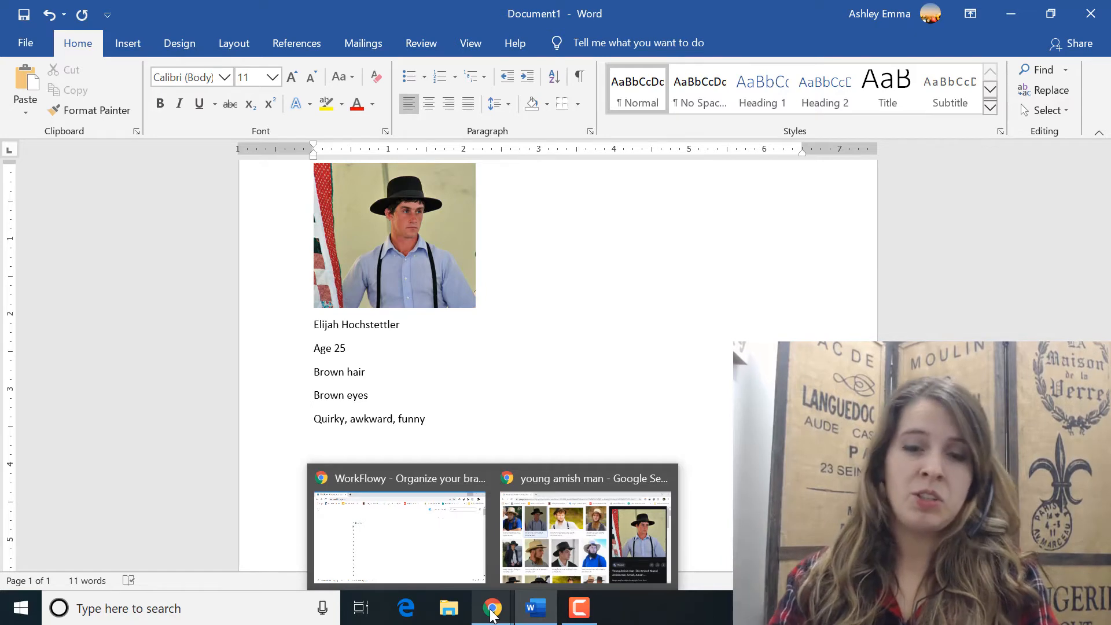
left_click(578, 526)
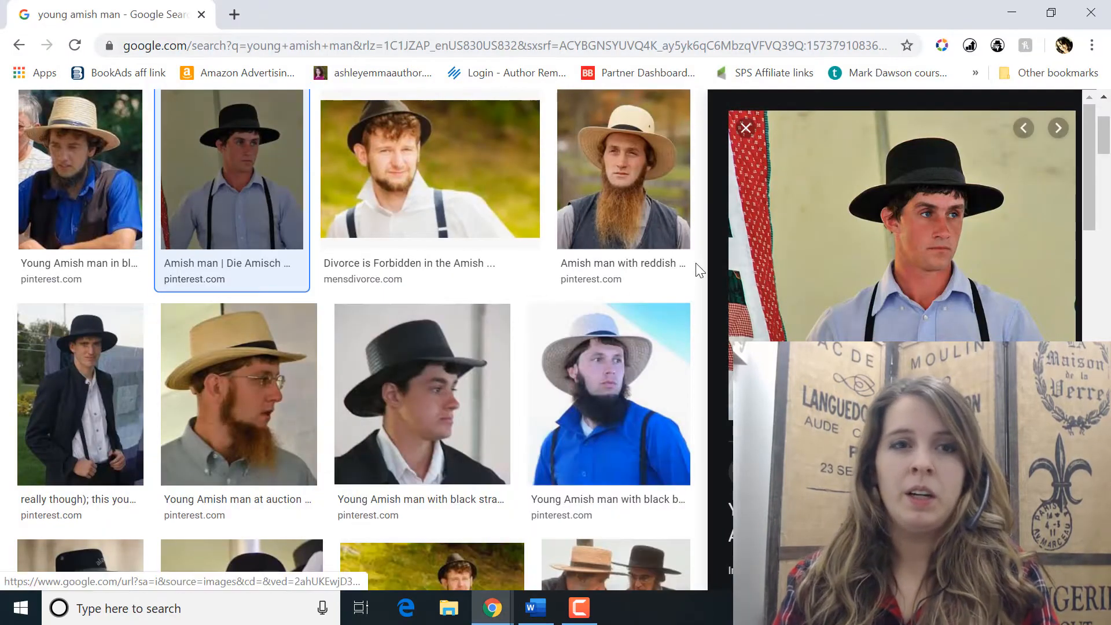
left_click(541, 41)
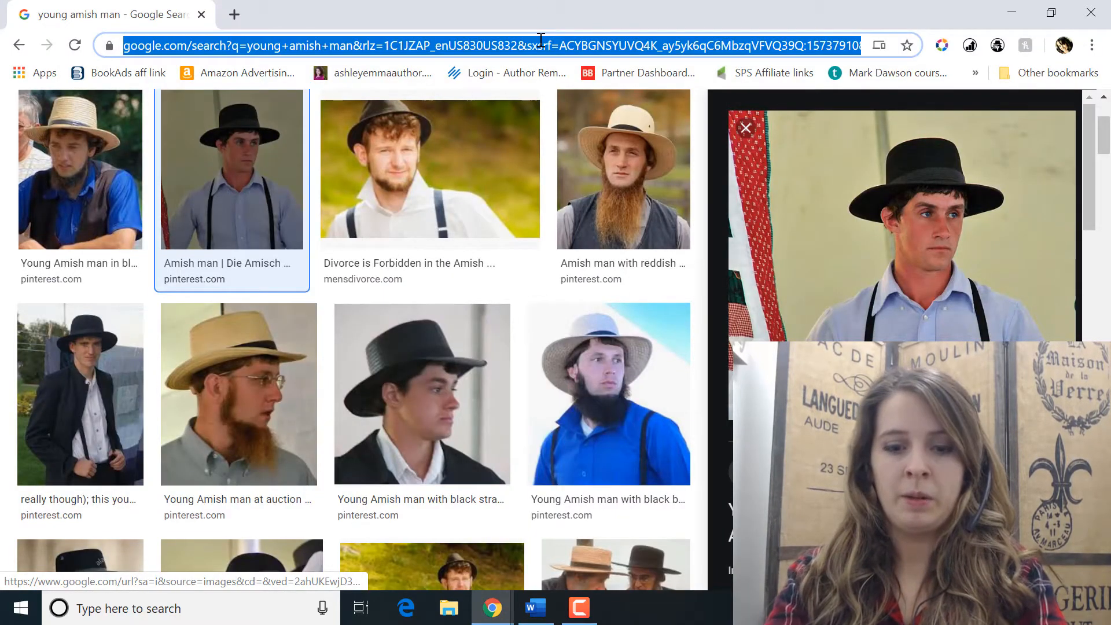
type("young amish woman")
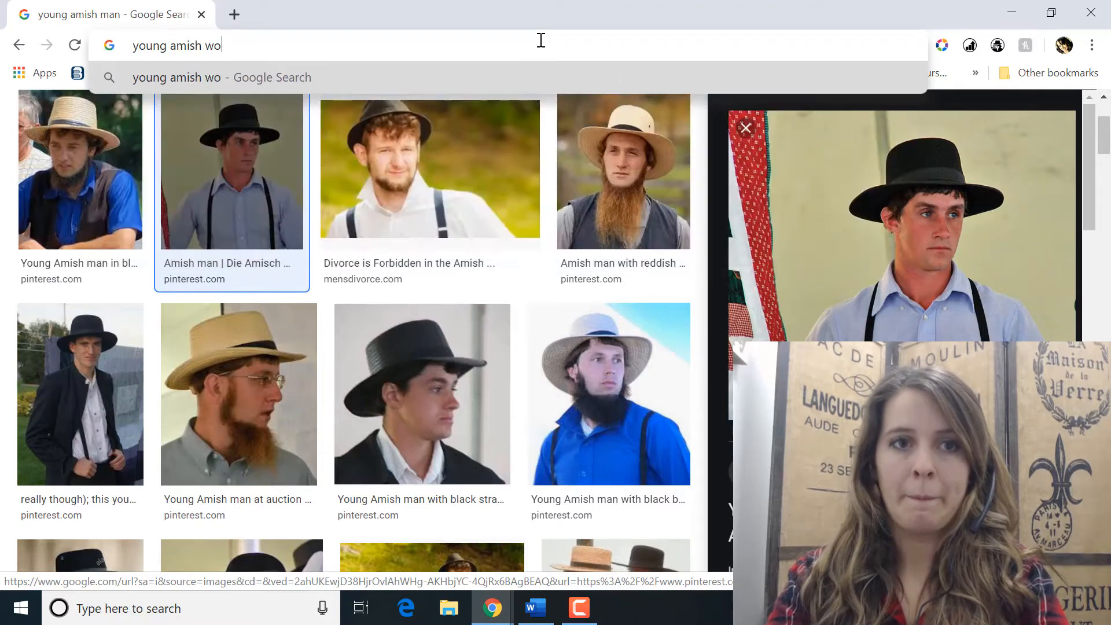
key("Return")
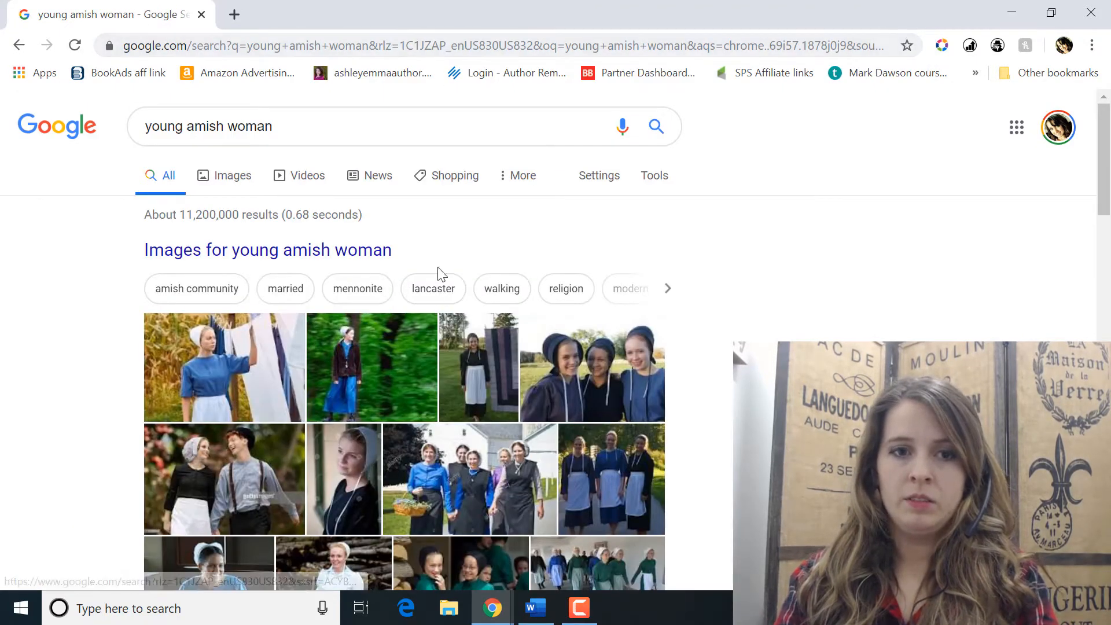
Step: Change the Google search query to "young woman face" and run it
left_click(231, 126)
key("BackSpace")
key("BackSpace")
key("BackSpace")
key("BackSpace")
key("BackSpace")
key("BackSpace")
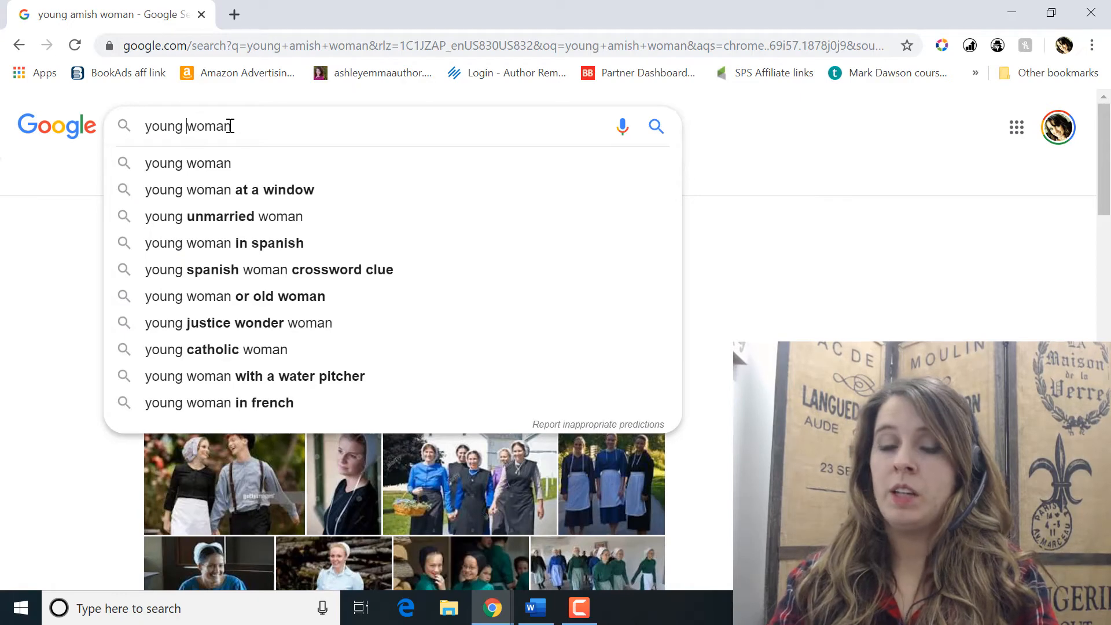
type("face")
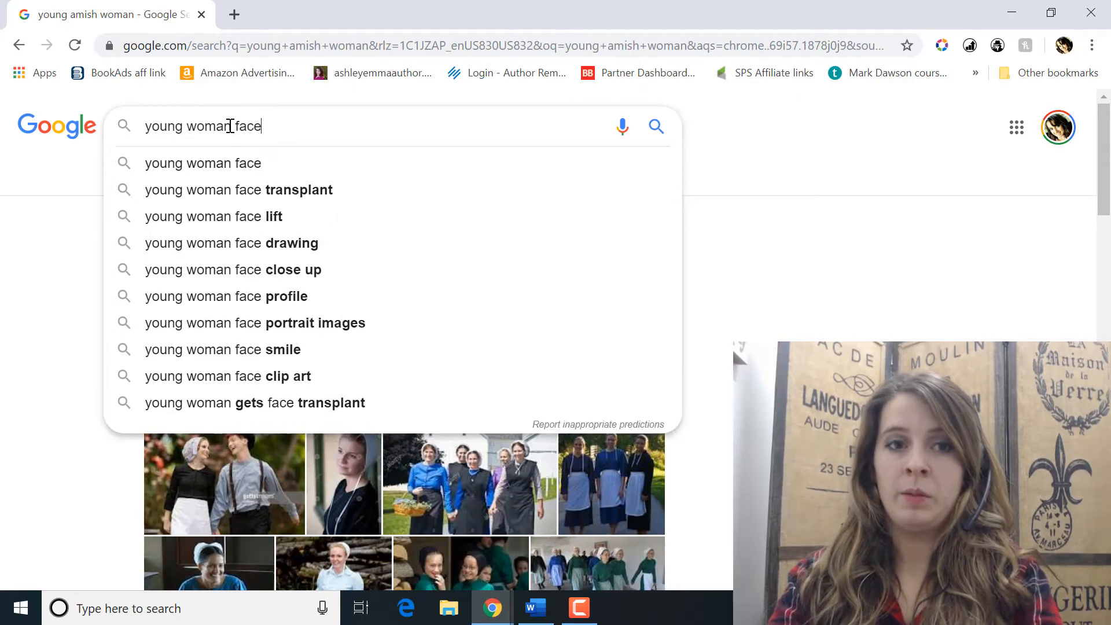
key("Return")
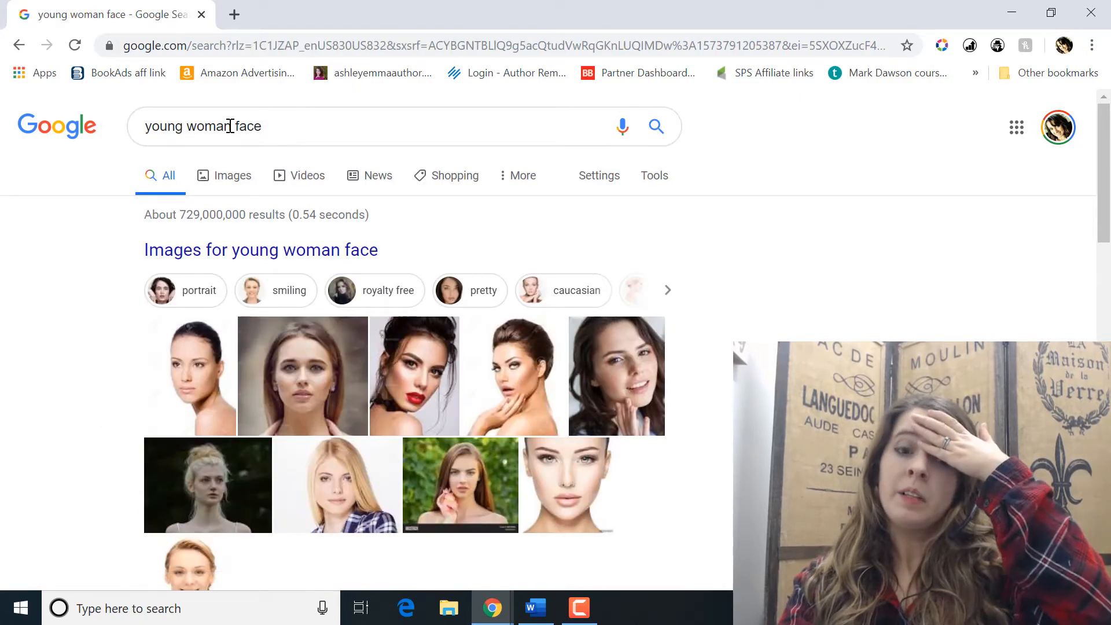
Step: Copy the enlarged creativemarket.com portrait of the long-haired woman from the results and switch to the Word document
left_click(316, 394)
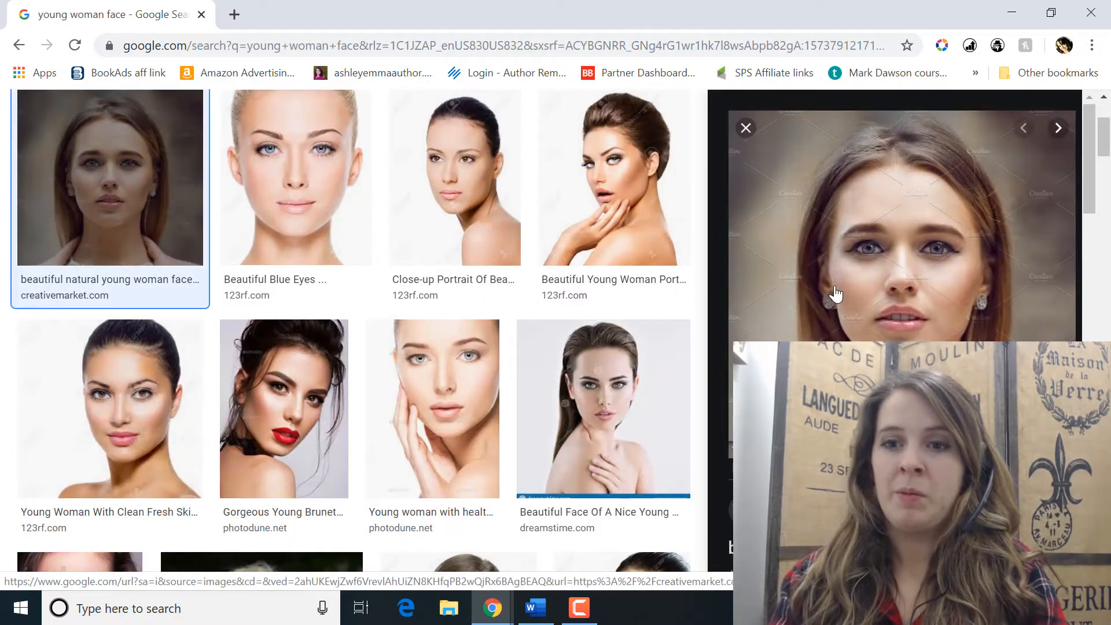
right_click(835, 287)
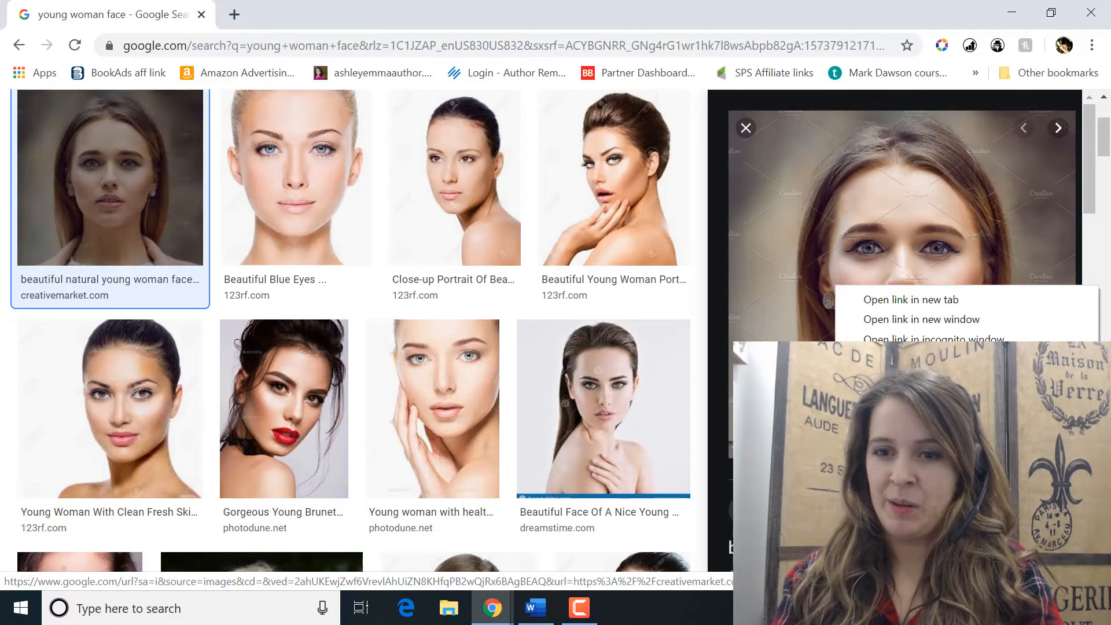
left_click(891, 455)
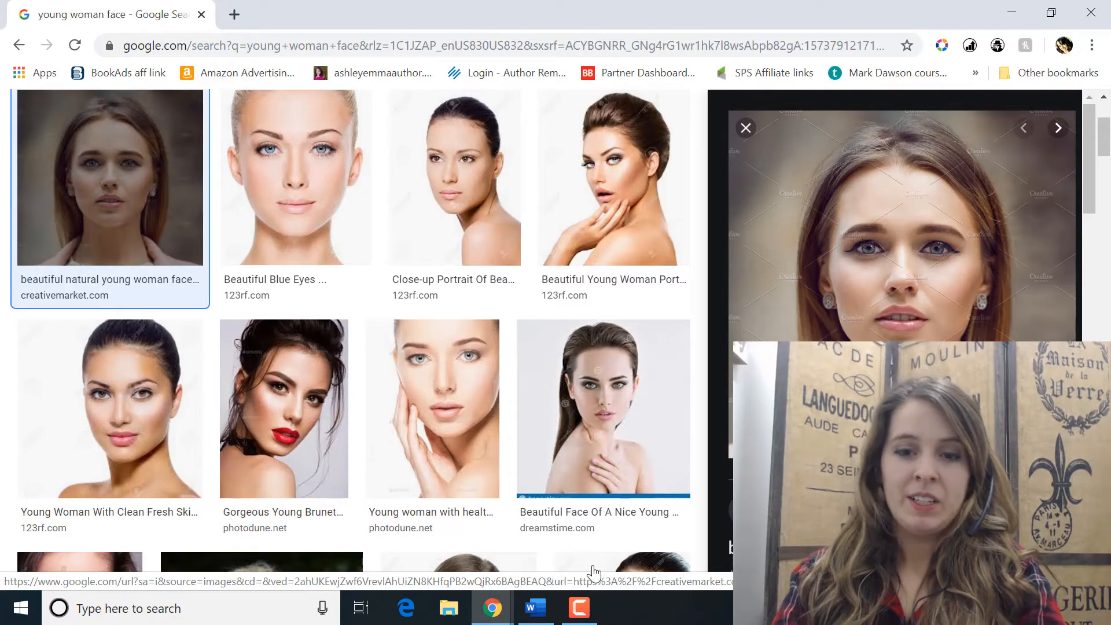
left_click(540, 609)
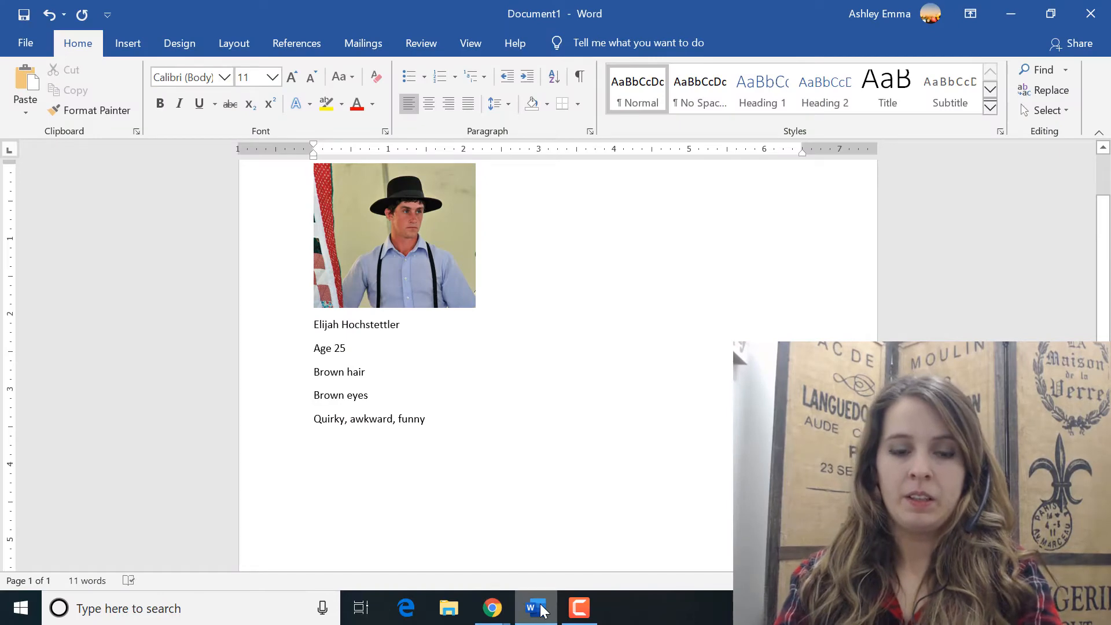
Step: Paste the copied portrait below the first profile and shrink it proportionally to about 2.6 inches wide
key("ctrl+v")
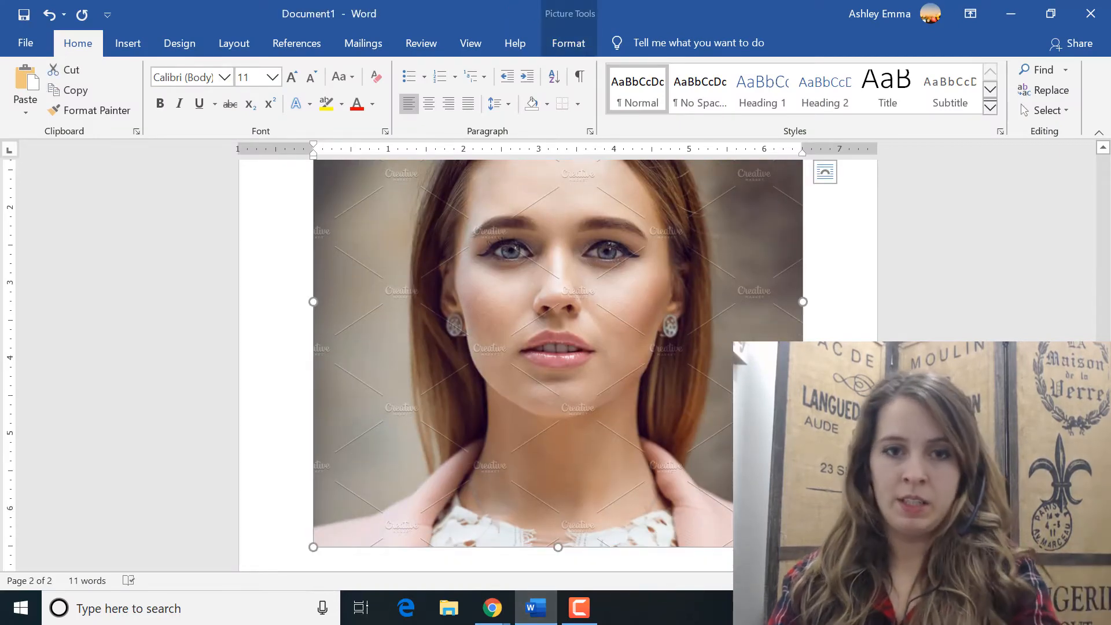
left_click_drag(802, 546, 426, 253)
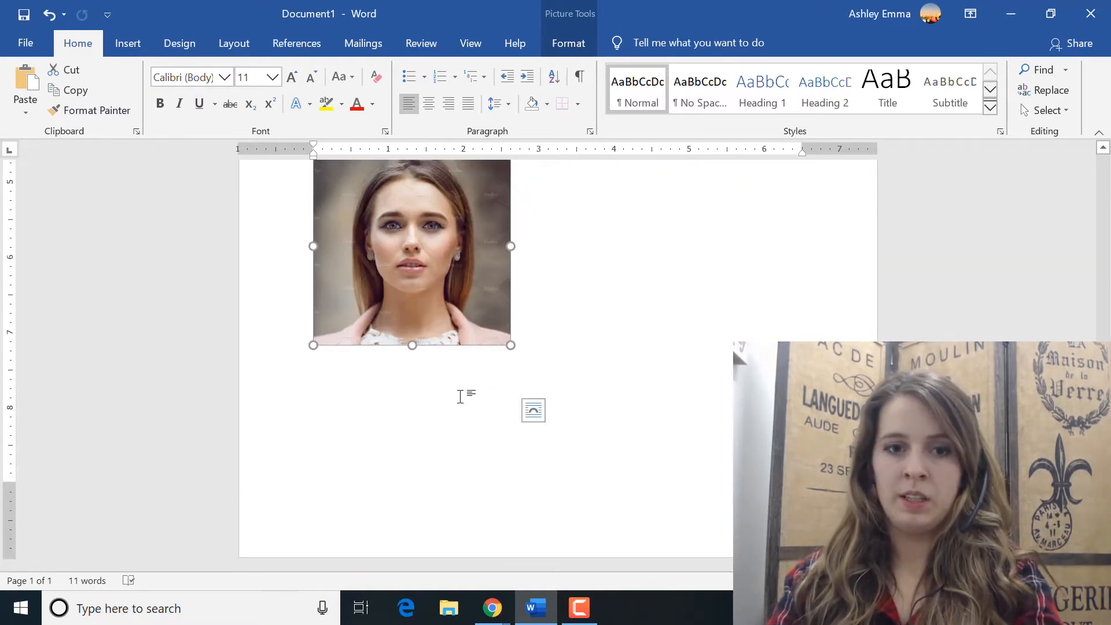
left_click(570, 331)
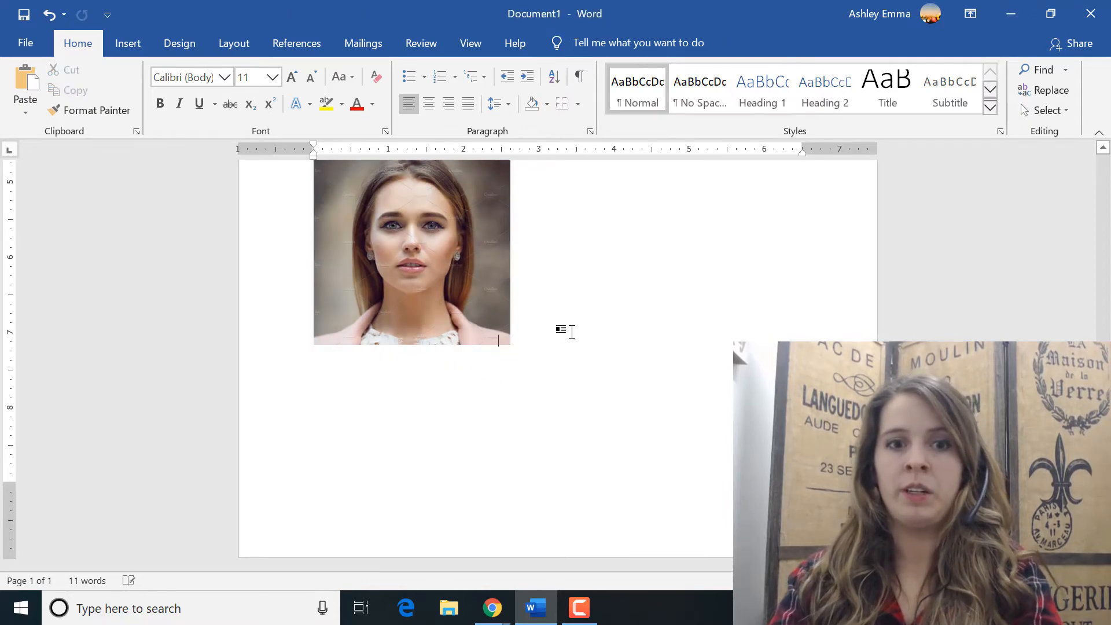
Step: Add the second character's full name below her portrait, with "Age 21" on the following line
type("Charlie ")
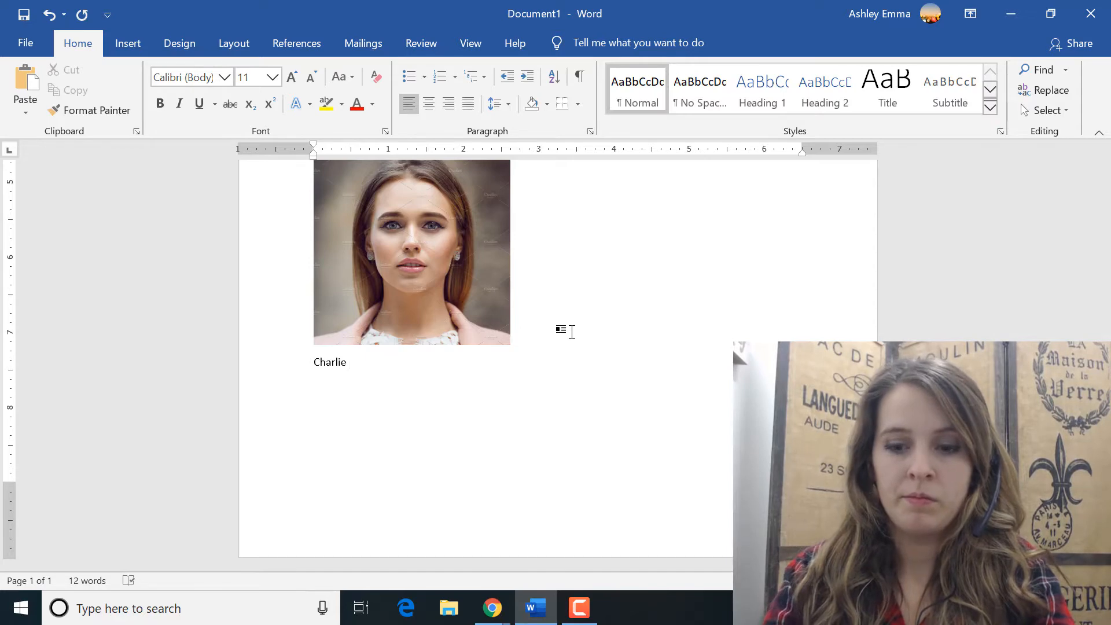
type("(Charlotte)")
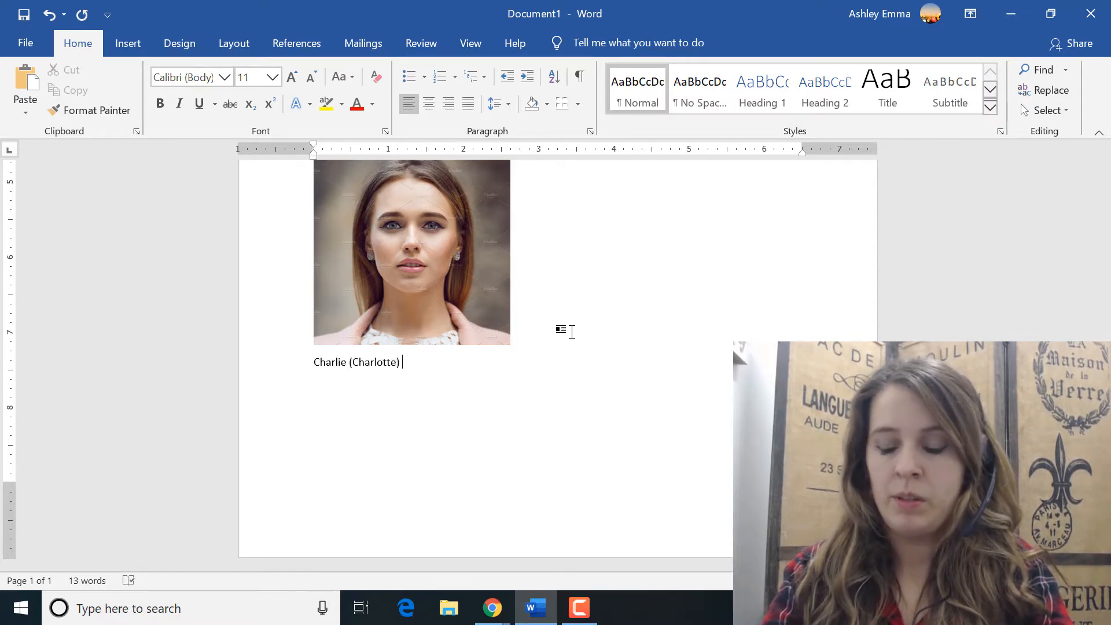
type(" Cooper")
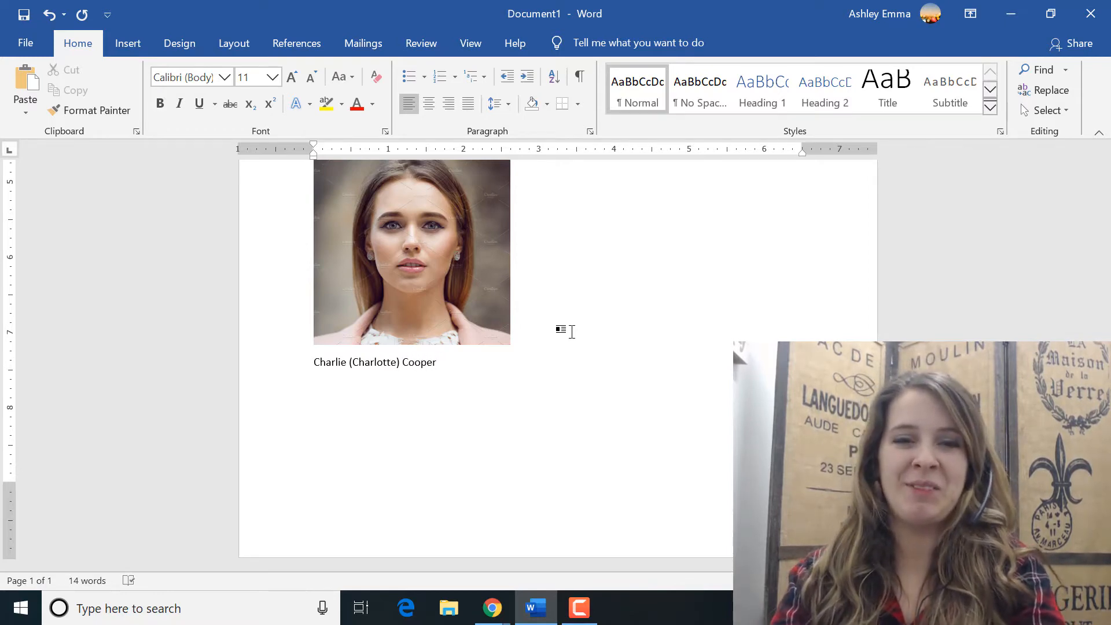
key("Return")
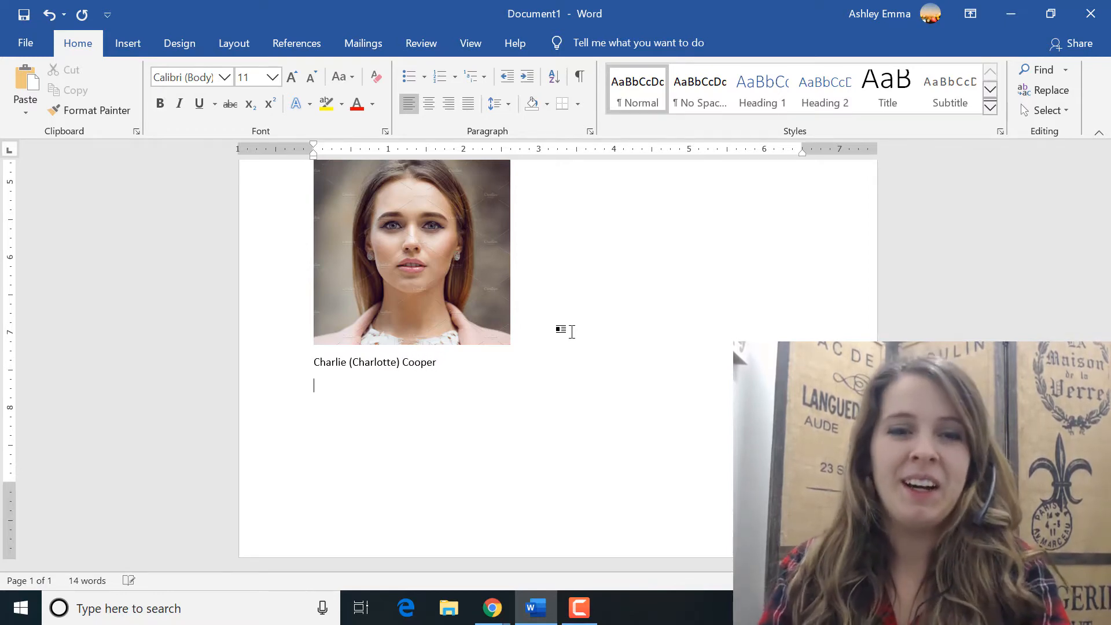
type("Age 5")
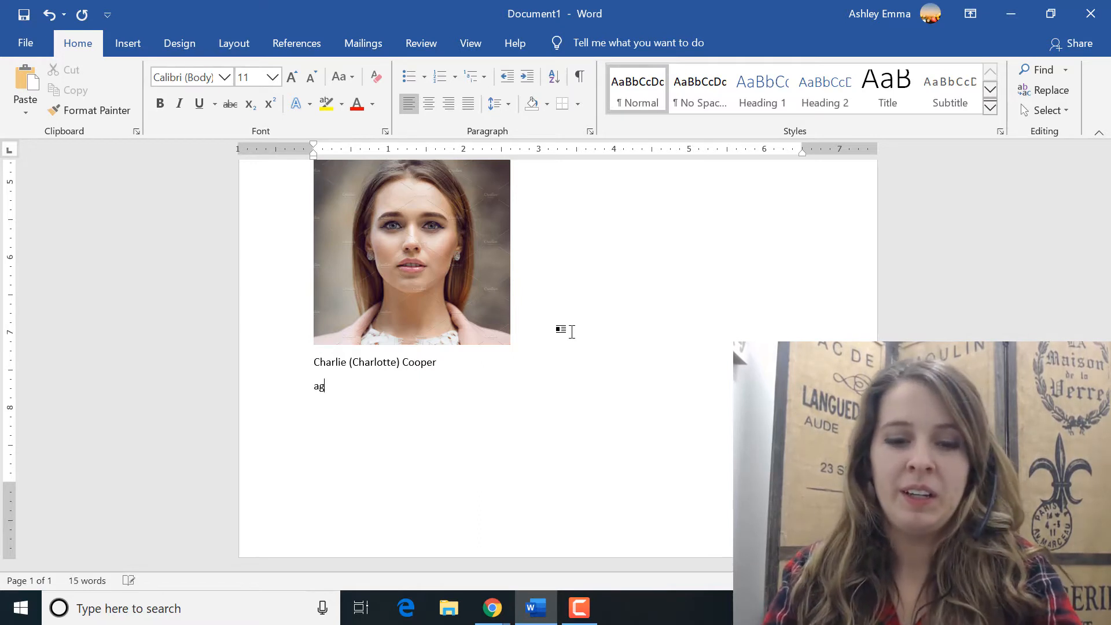
key("BackSpace")
type("21")
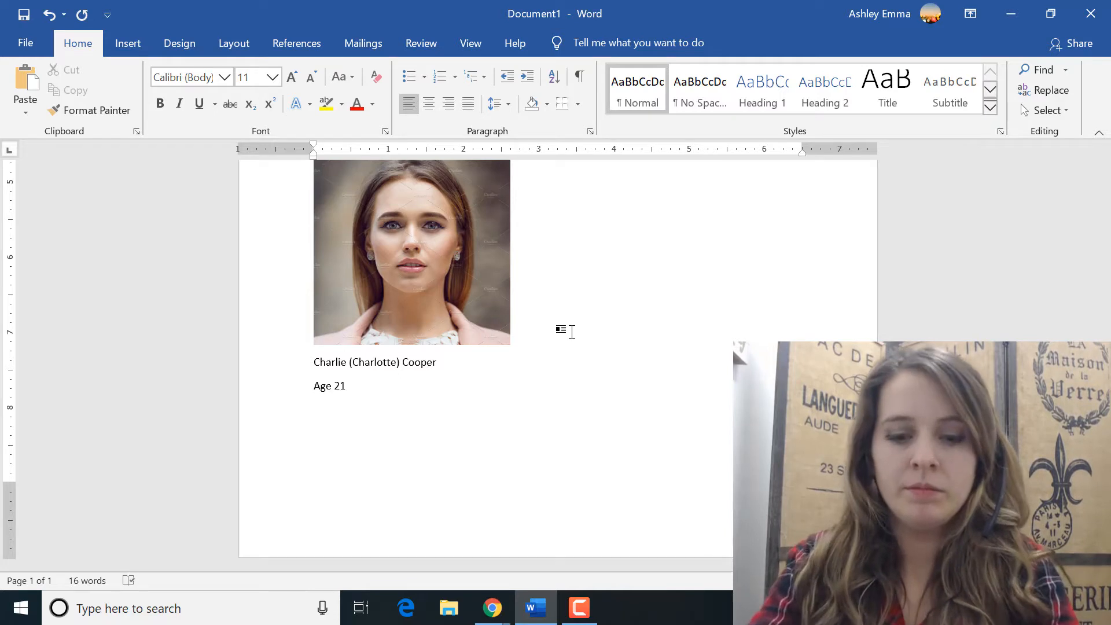
Step: Add the description lines "Brown eyes", "Brown hair (short)" and "Shy, friendly" to the second profile
key("Return")
type("Brown eyes")
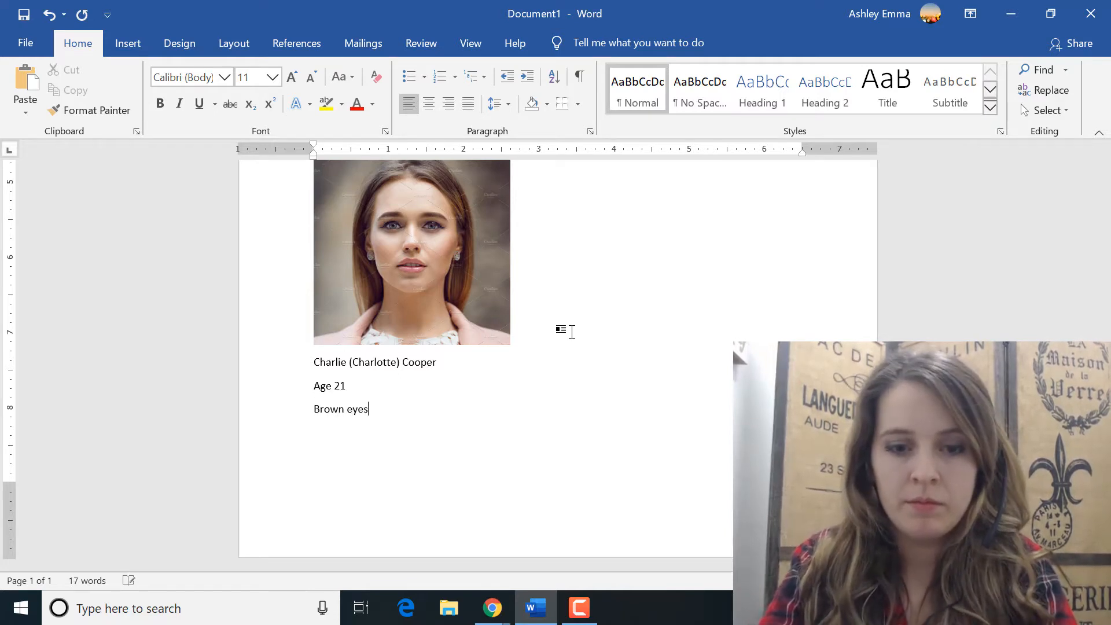
key("Return")
type("Brown ha")
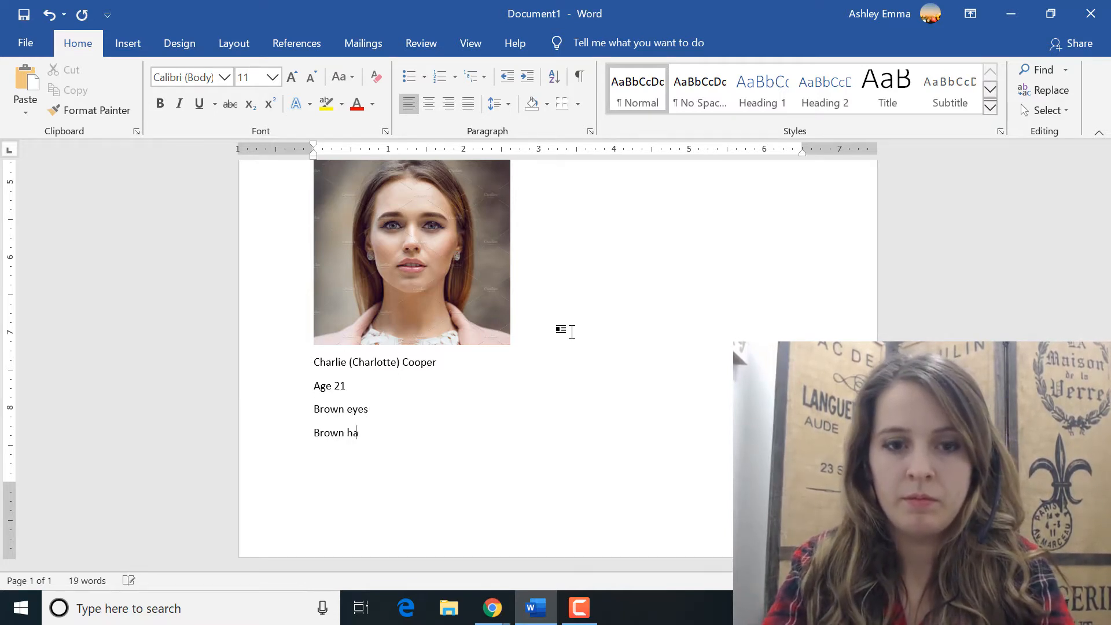
type("ir (short)")
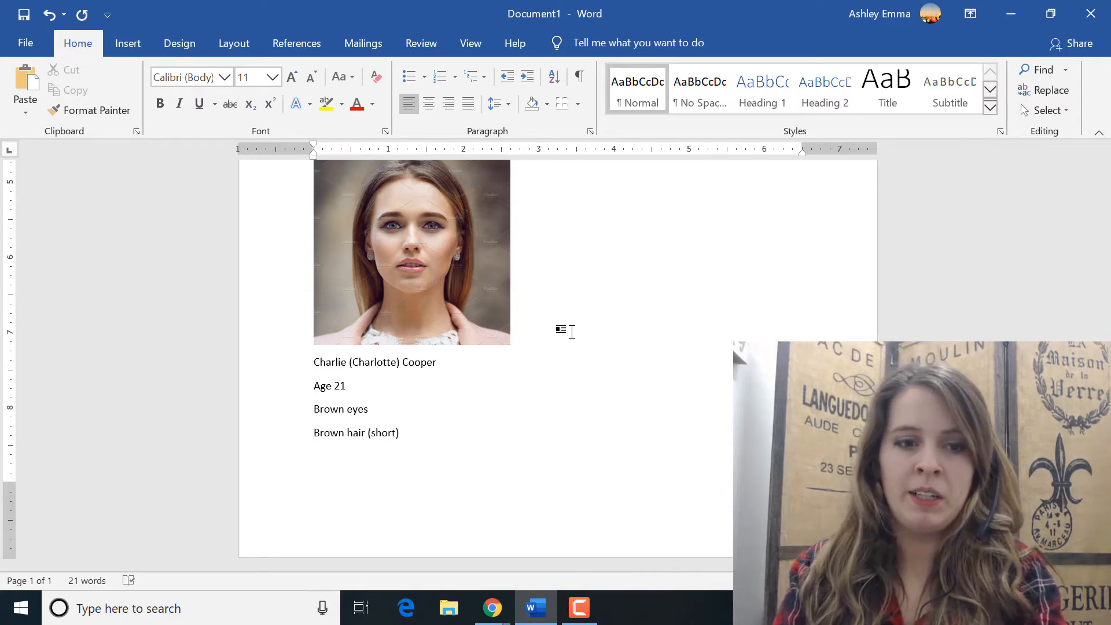
type("Shy,")
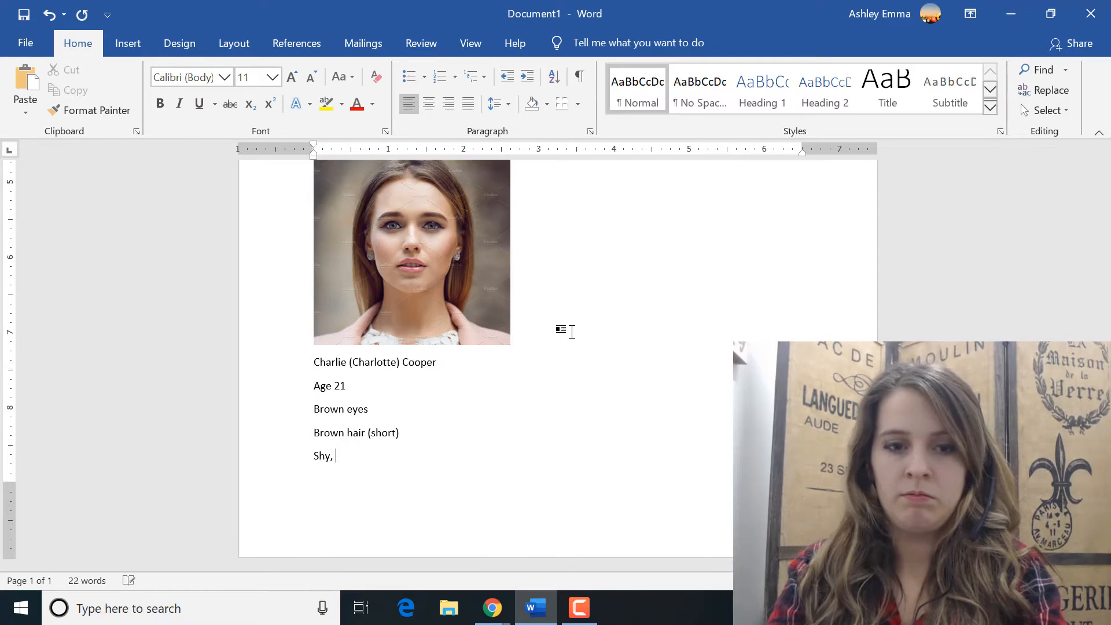
type(" friendly")
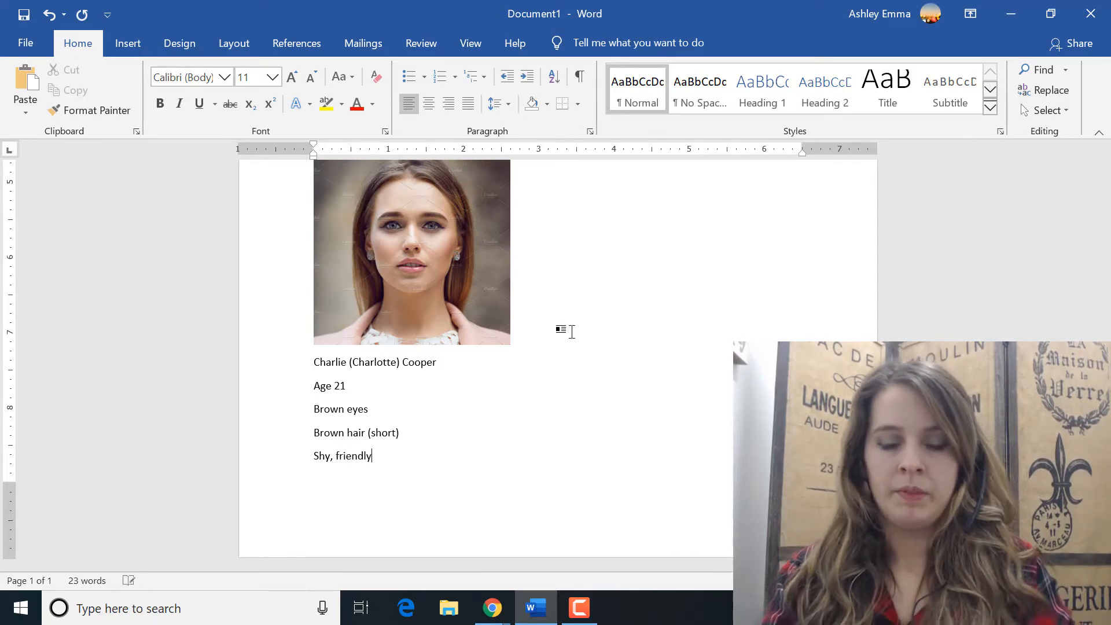
Step: Look over the "young woman face" image results in Chrome again and return to the Word document
left_click(492, 608)
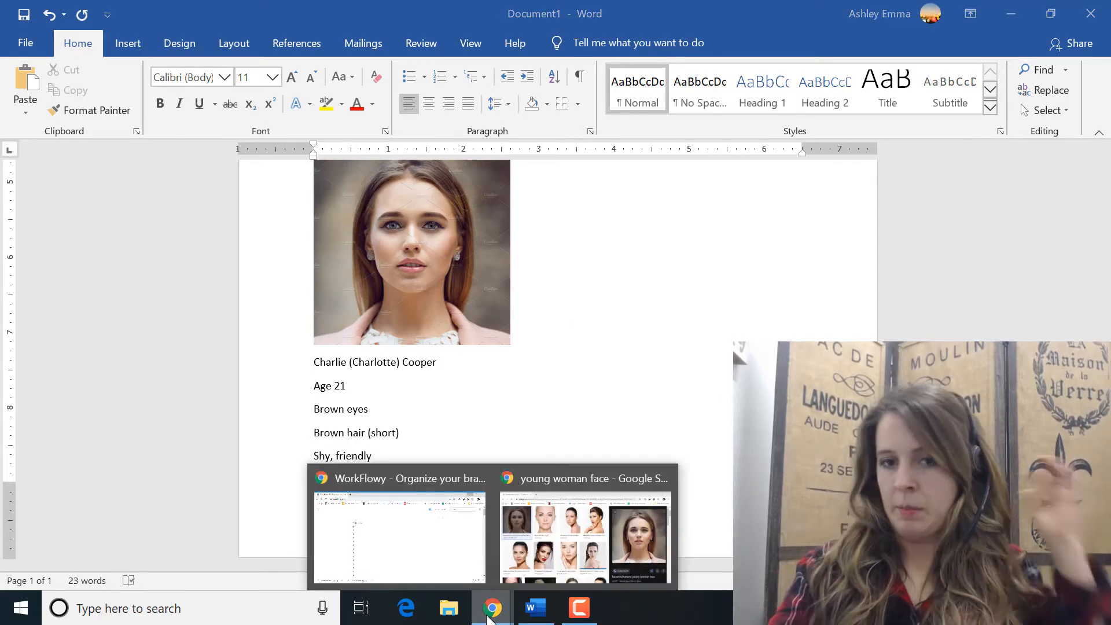
left_click(571, 566)
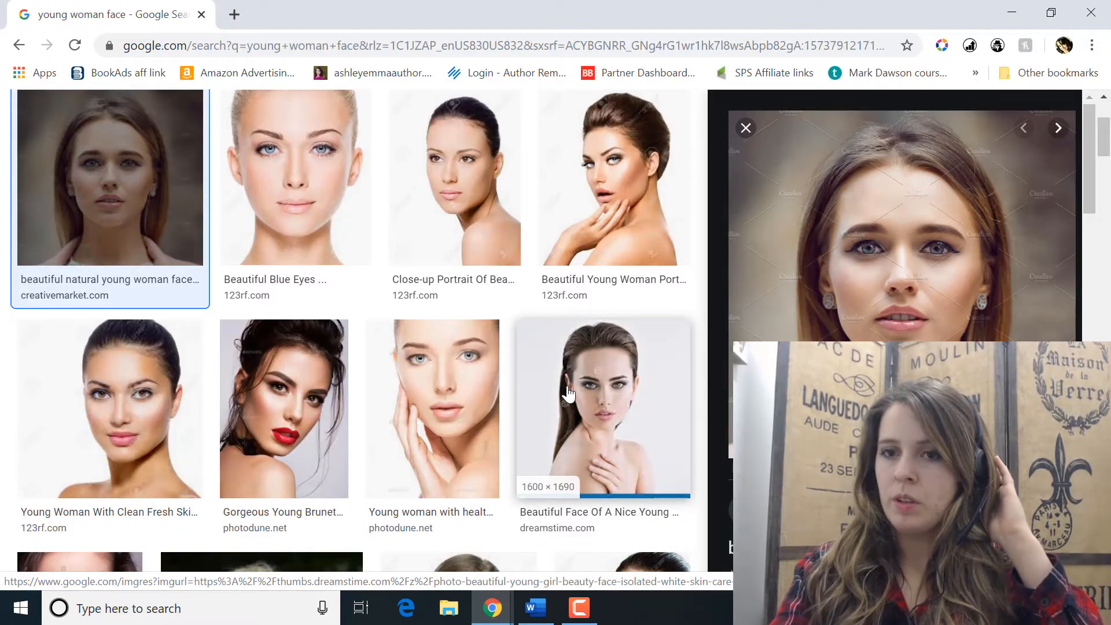
scroll(568, 394, "up", 3)
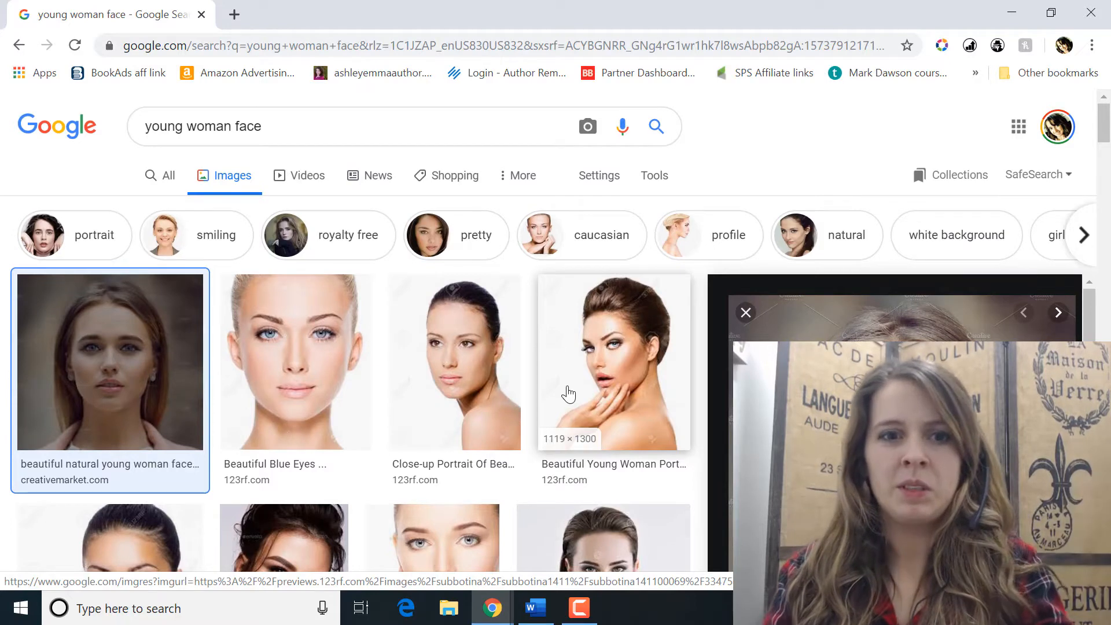
left_click(550, 609)
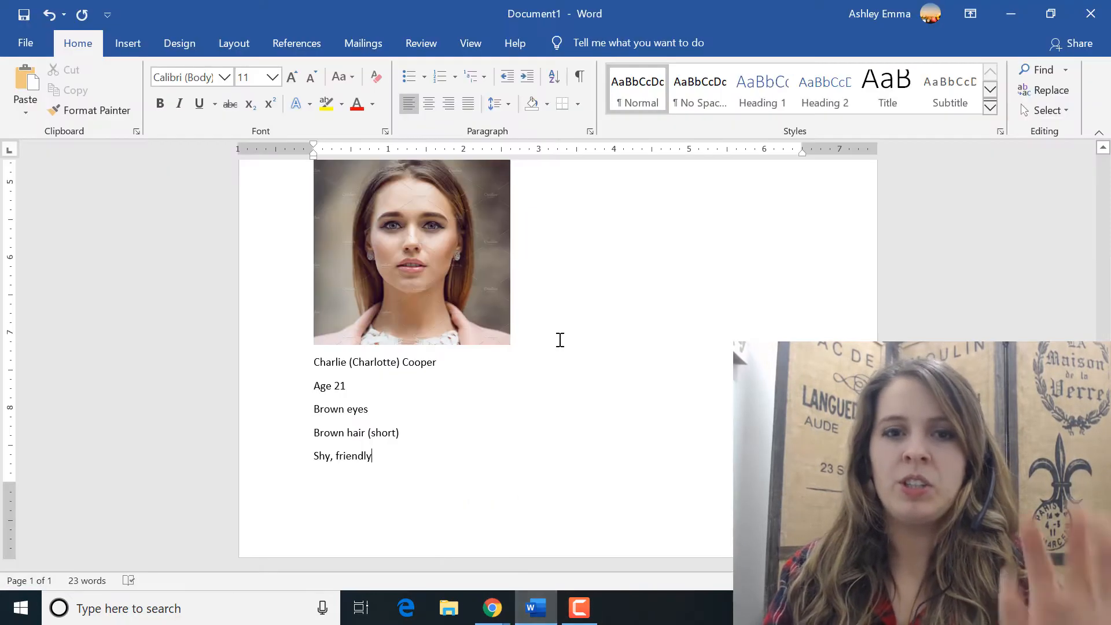
Step: Review both character profiles in the Word document, from the first picture to the end of the second description
left_click(566, 338)
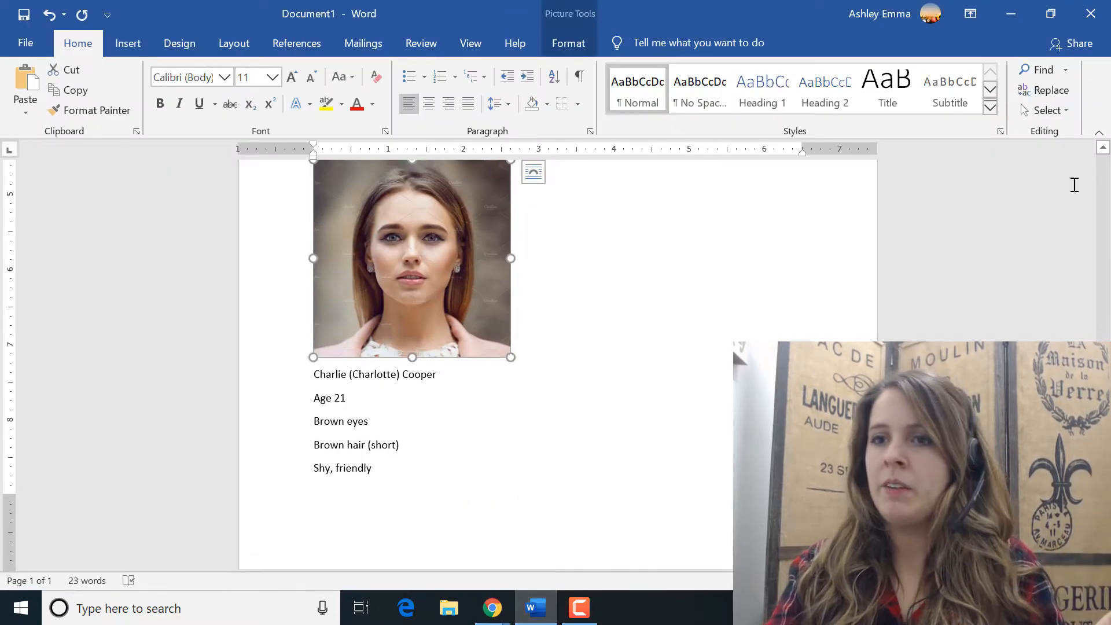
left_click(1106, 181)
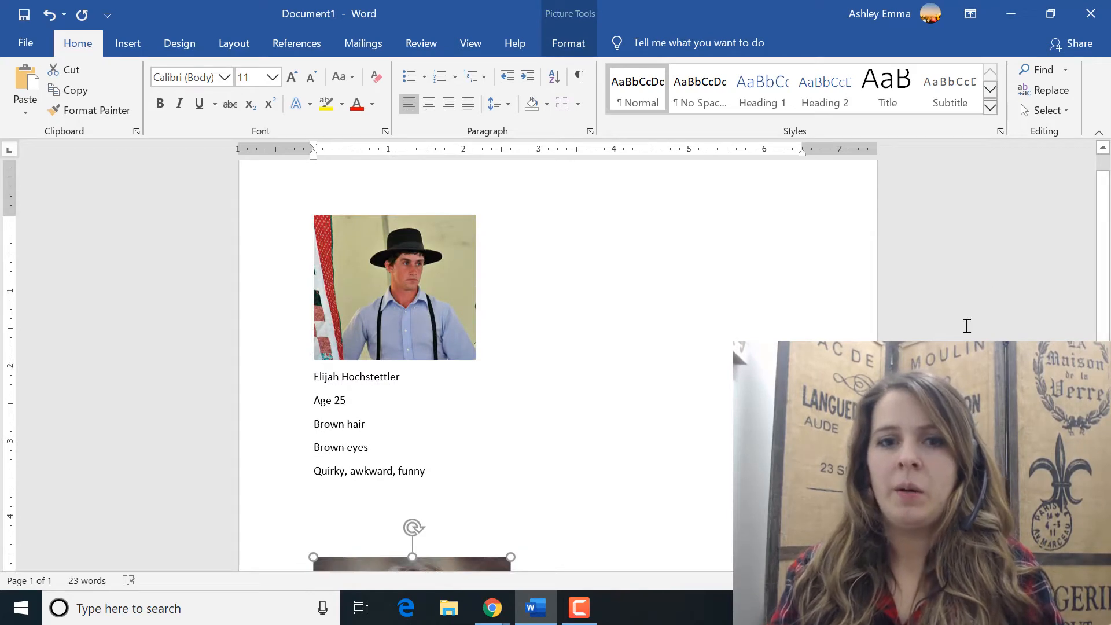
left_click(967, 324)
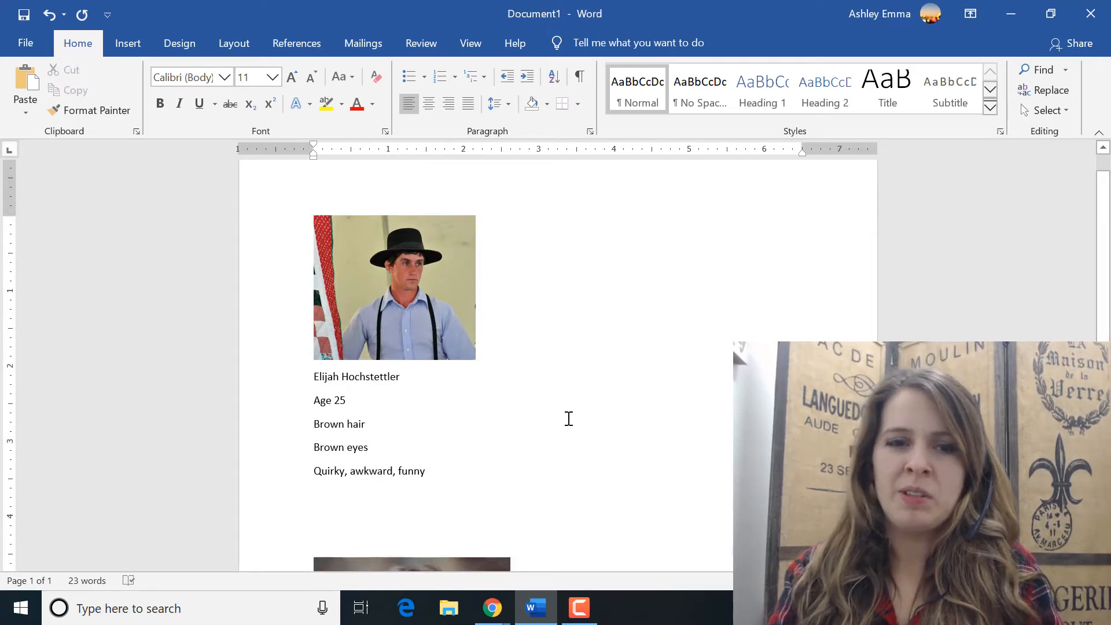
left_click(505, 434)
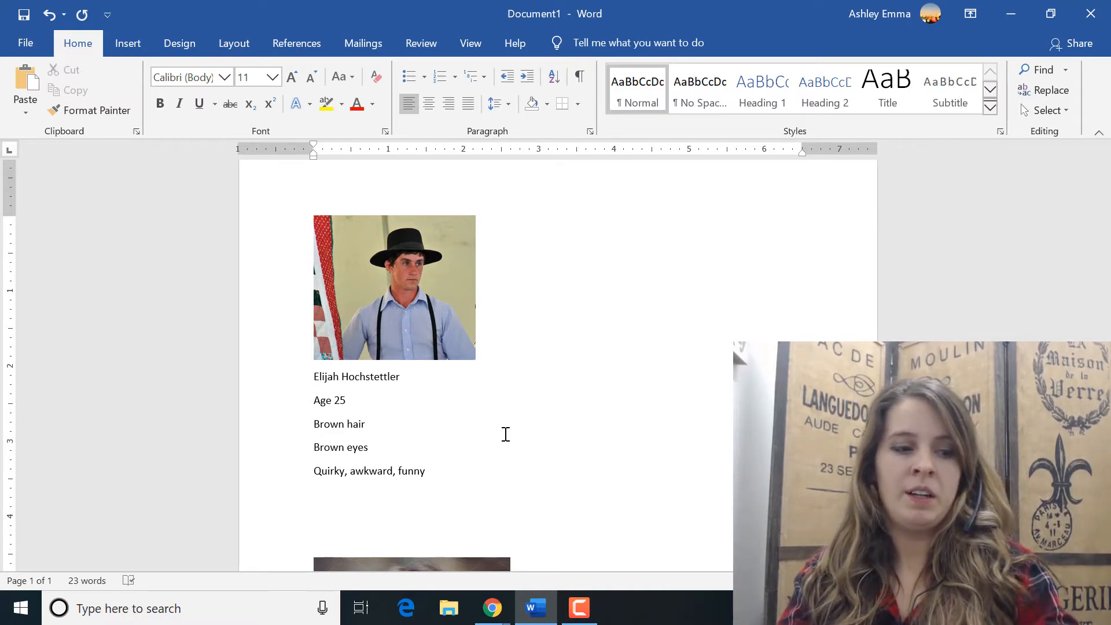
left_click(396, 194)
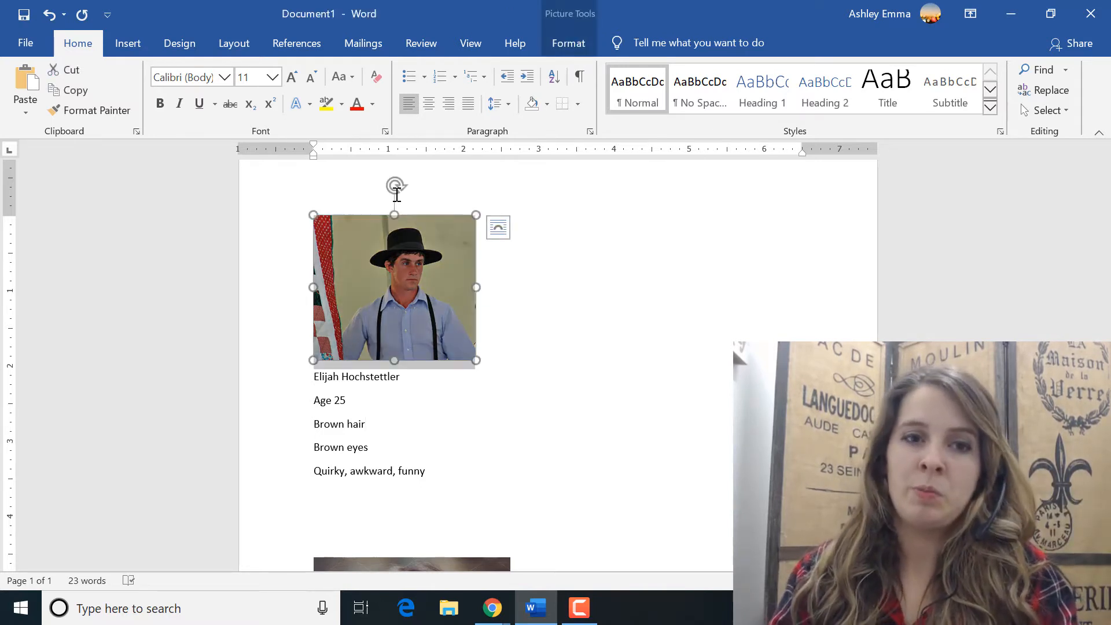
left_click(397, 194)
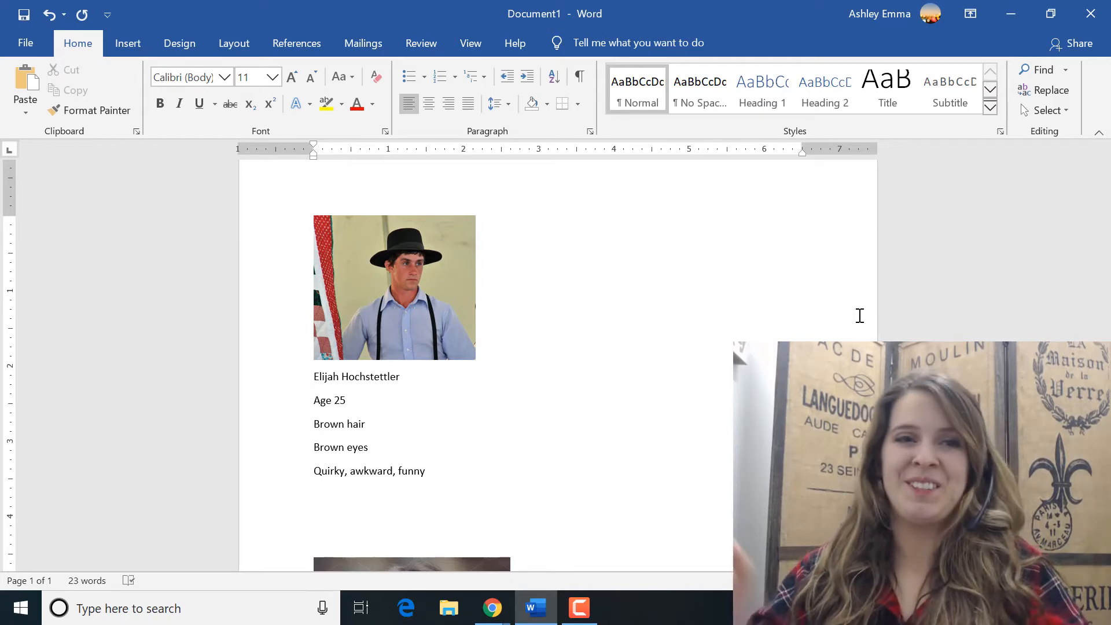
left_click(1021, 14)
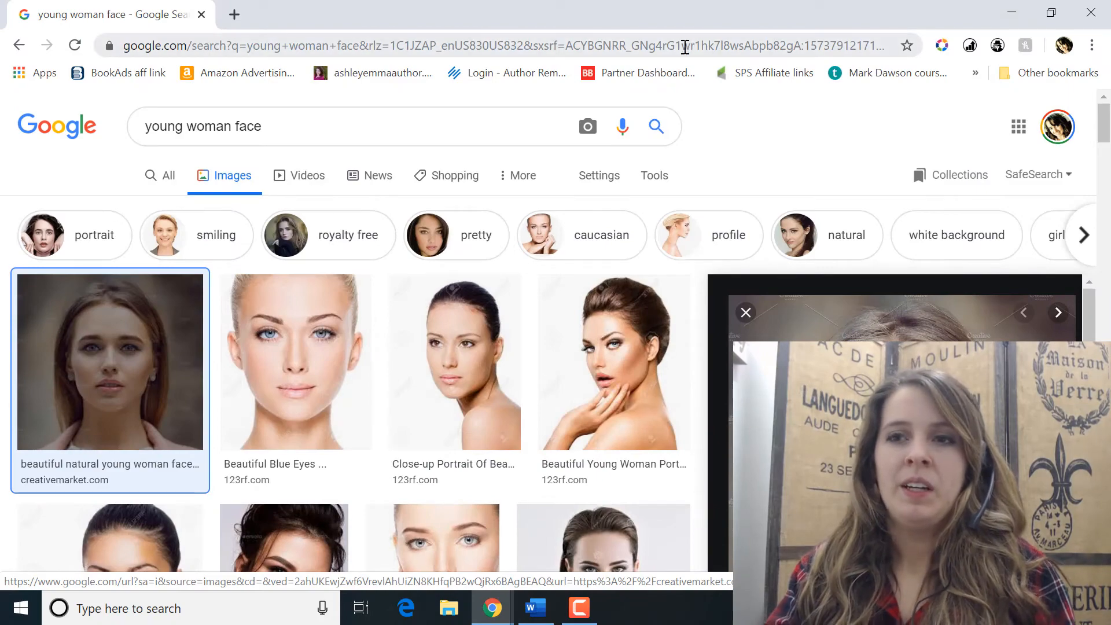
left_click(1005, 11)
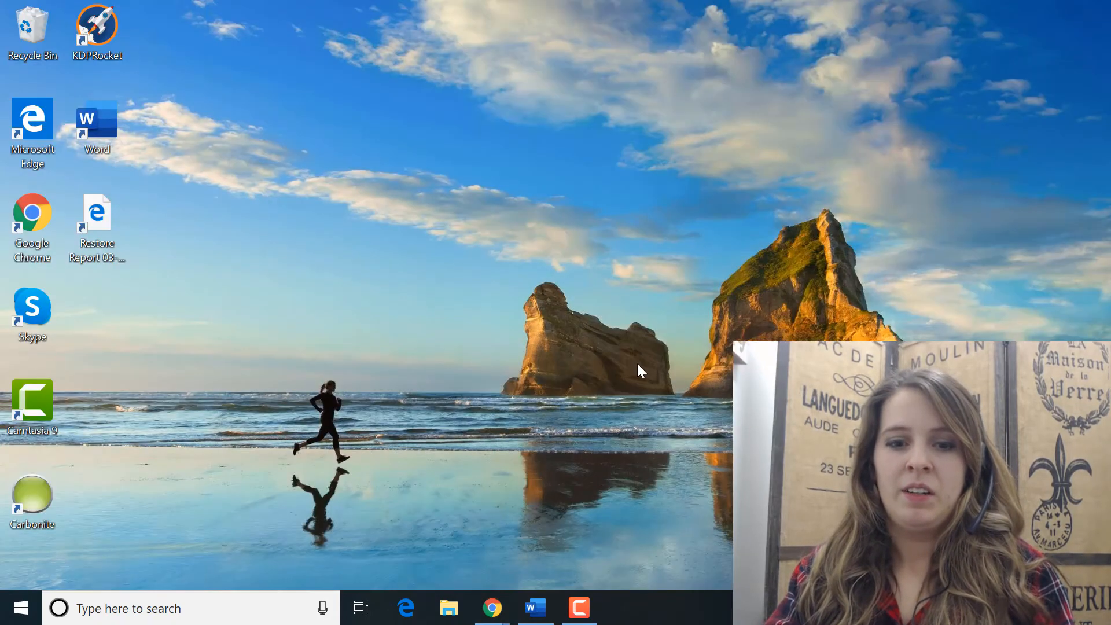
left_click(535, 607)
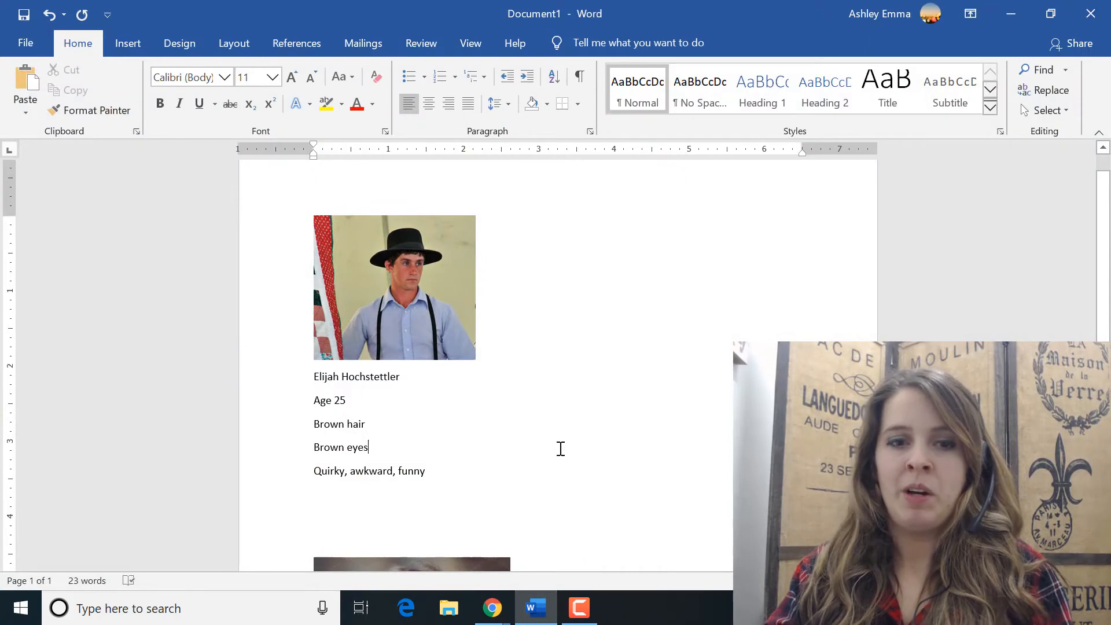
scroll(561, 448, "down", 5)
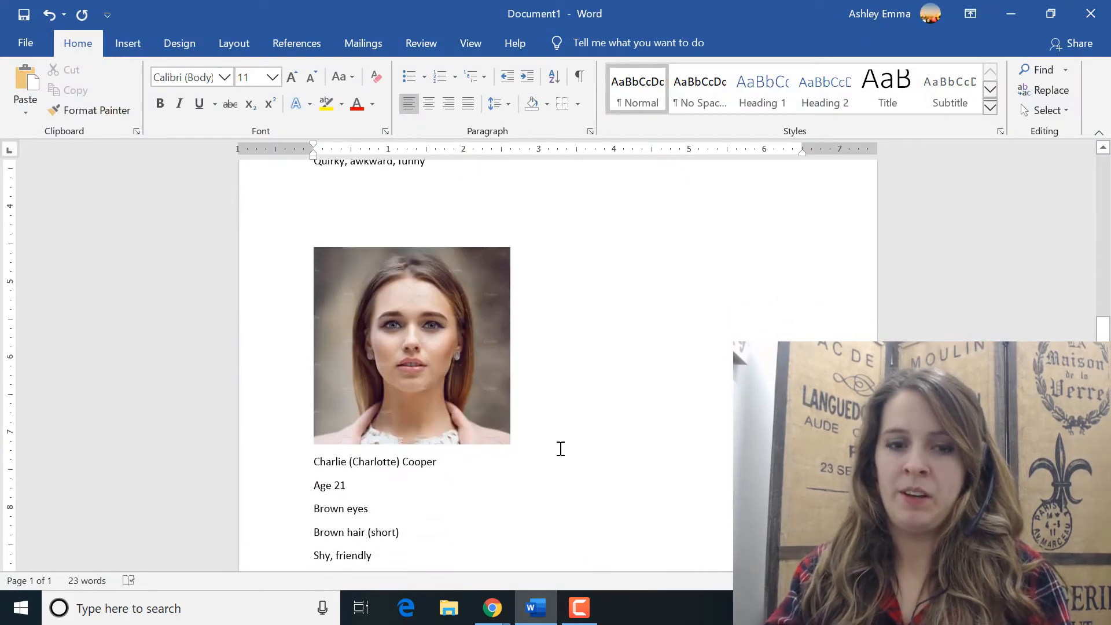
scroll(623, 535, "down", 5)
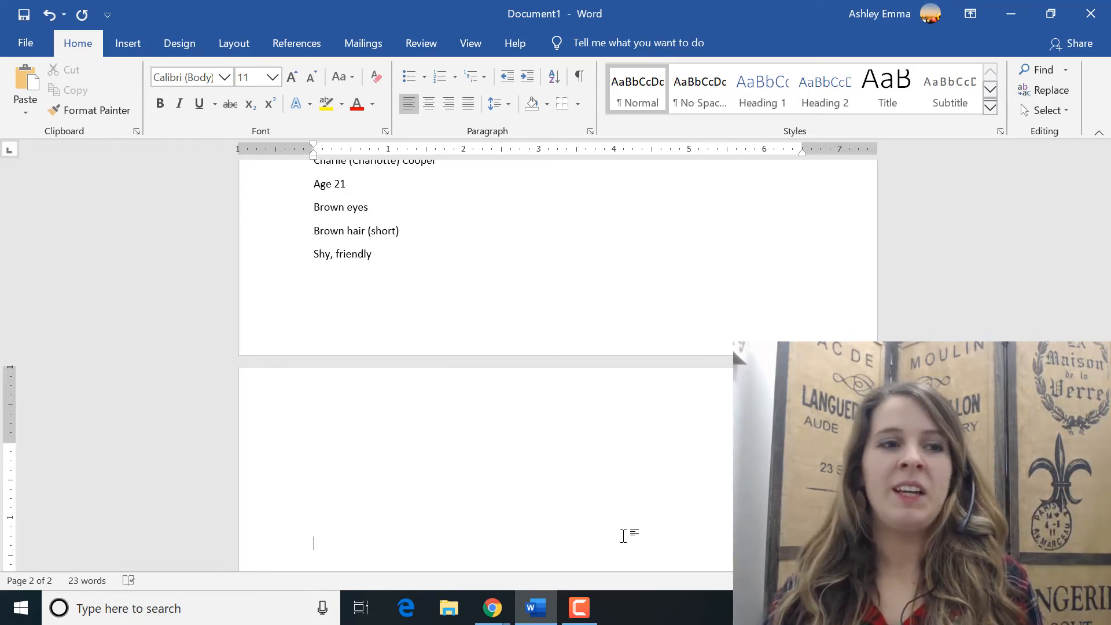
Step: Switch to the Chrome window with the WorkFlowy outline
left_click(580, 608)
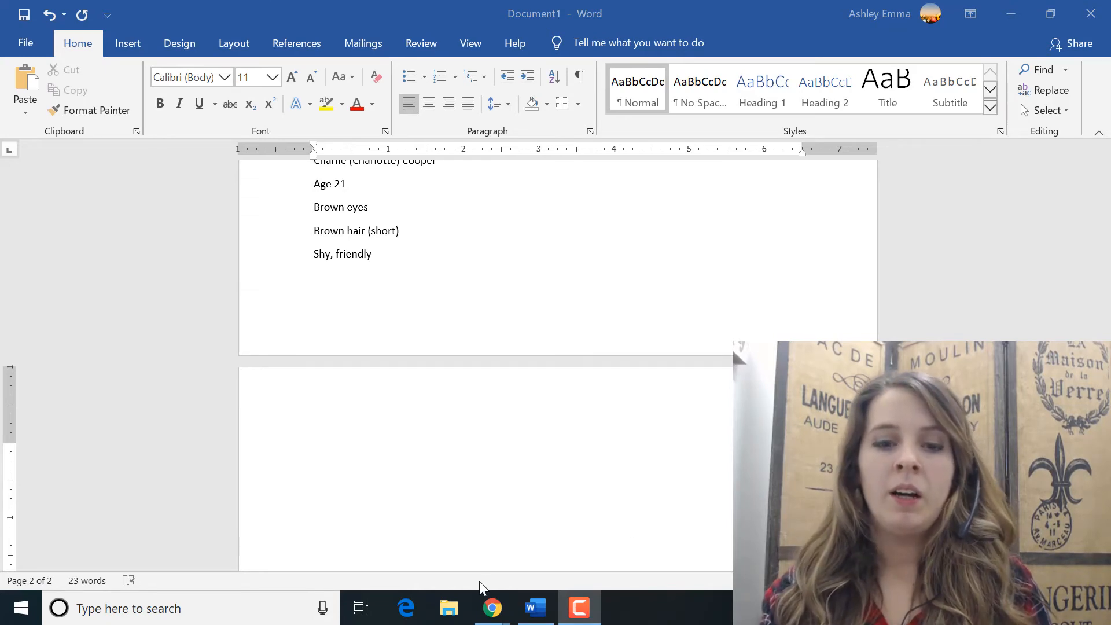
mouse_move(492, 608)
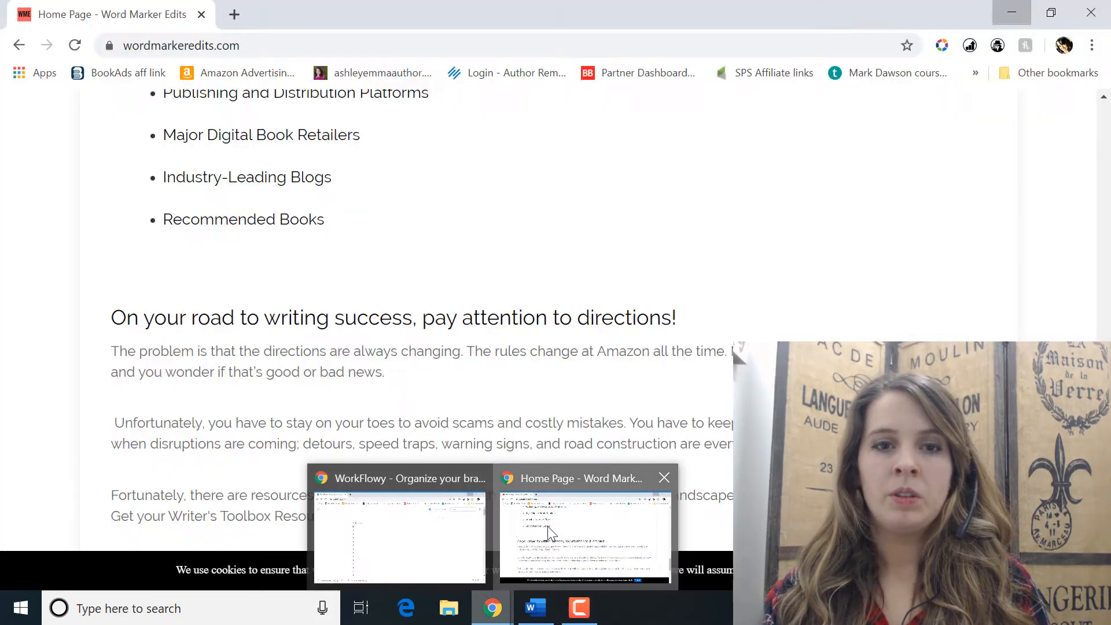
left_click(560, 544)
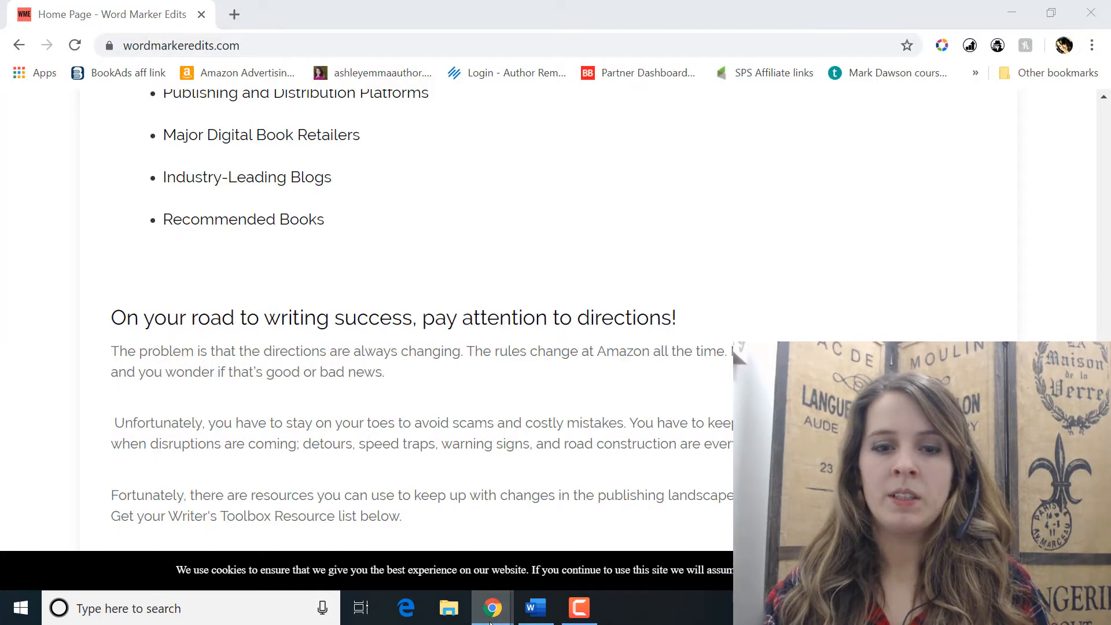
mouse_move(492, 608)
left_click(399, 521)
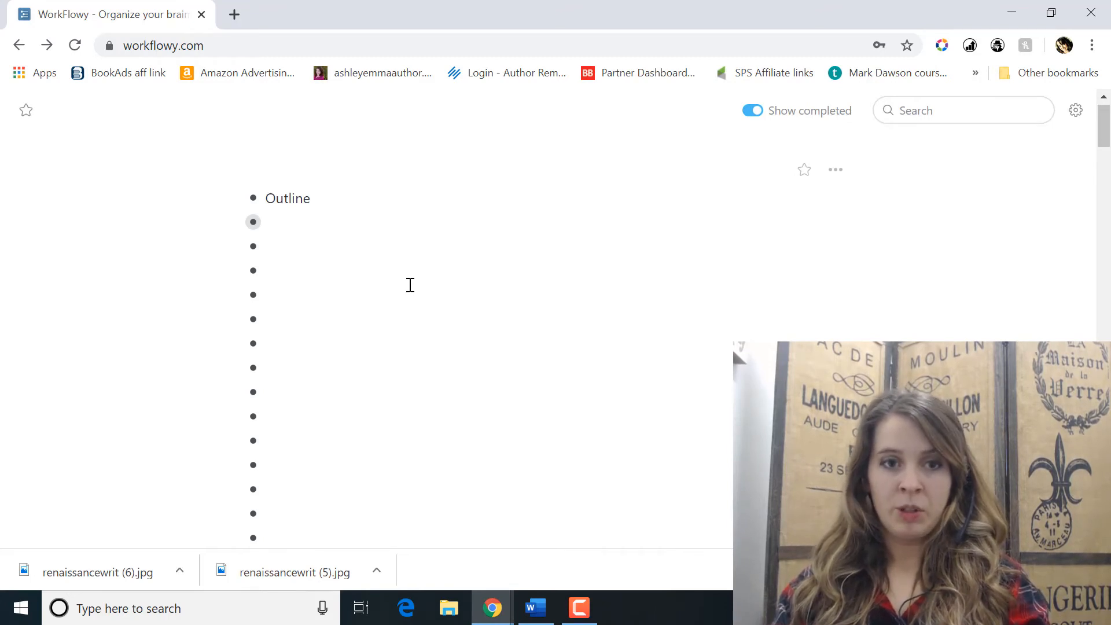
Step: Enter "chapter 1" in the empty bullet below "Outline" and continue to the next bullet
left_click(272, 222)
type("ch")
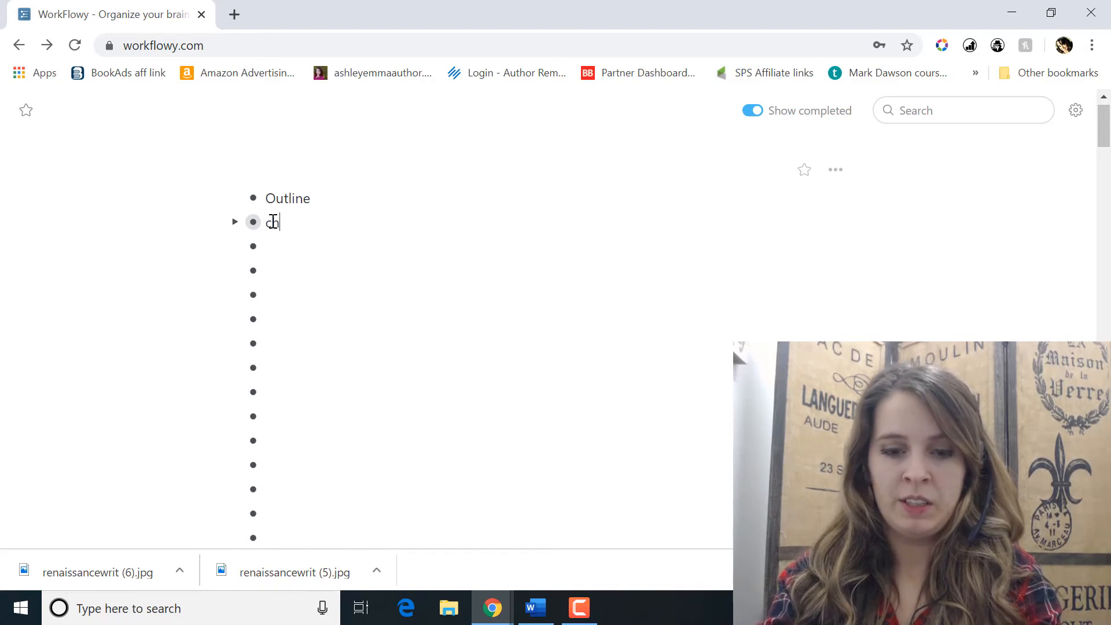
type("apter 1")
key("Return")
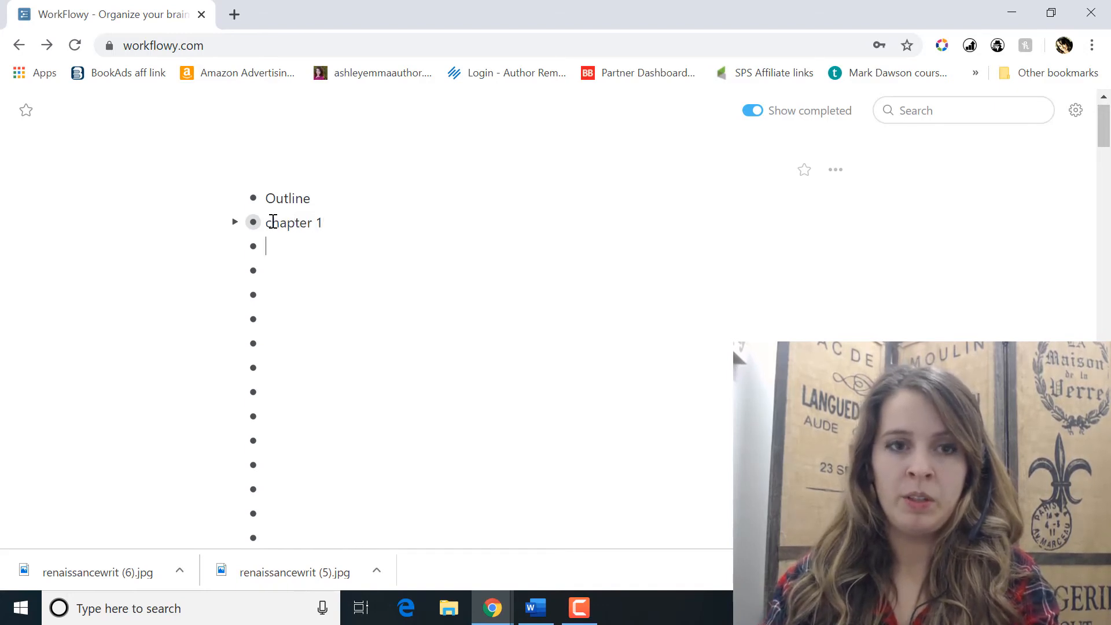
Step: Add "chapter 2" and "chapter 3" as separate bullets below "chapter 1" in the outline
type("chapter ")
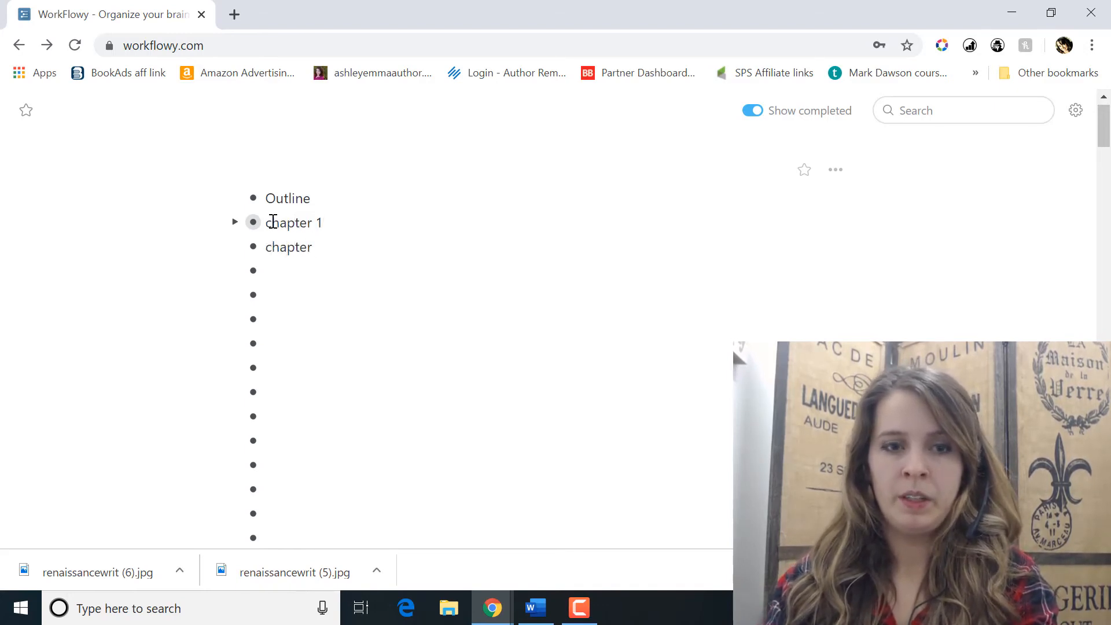
type("2")
key("Return")
type("chapter")
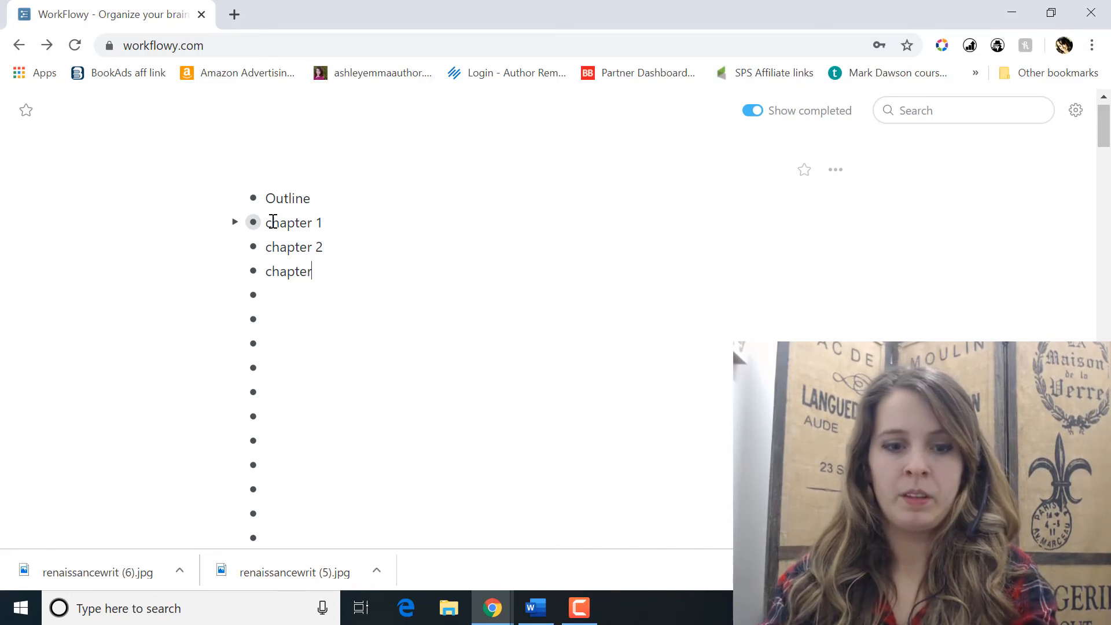
type(" 3")
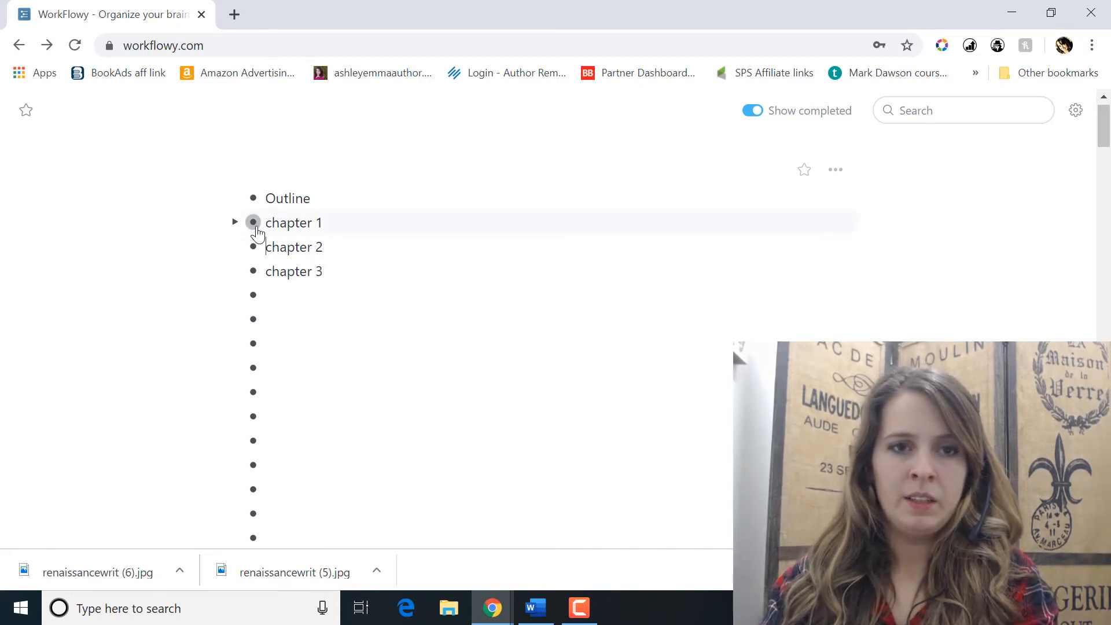
Step: Zoom into "chapter 1" and add the bullets "event 1" and "event 2" inside it
left_click(254, 224)
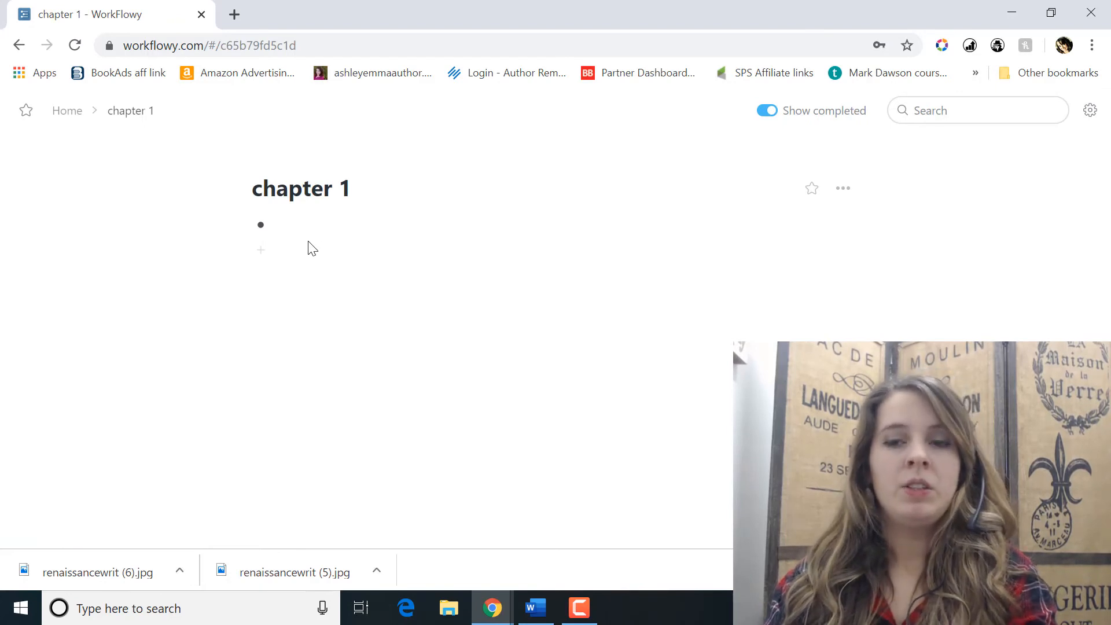
type("event")
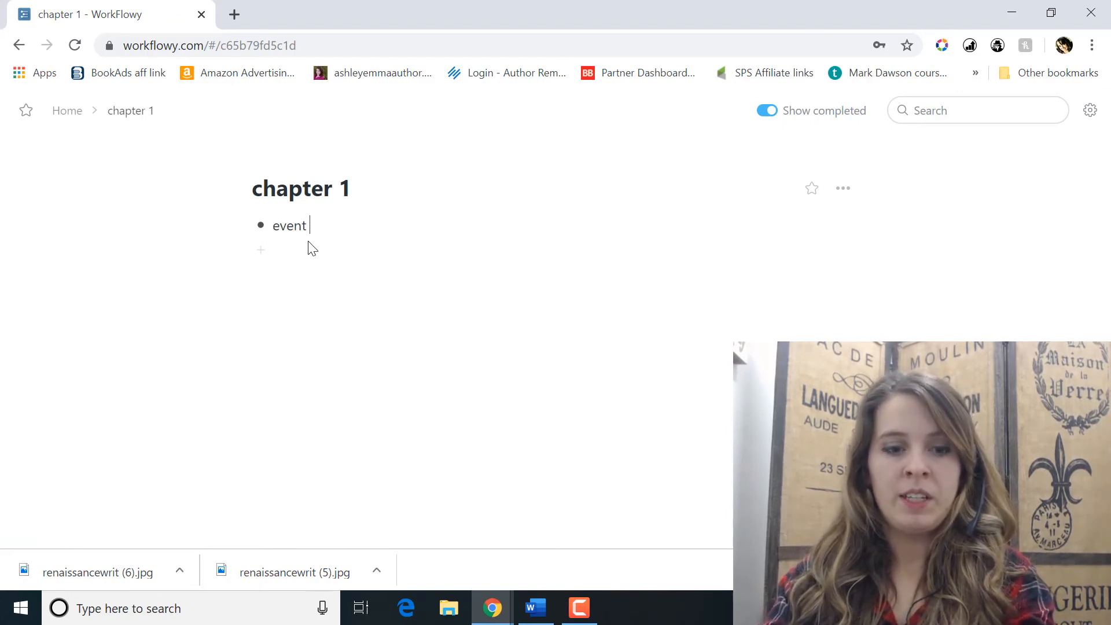
type(" 1")
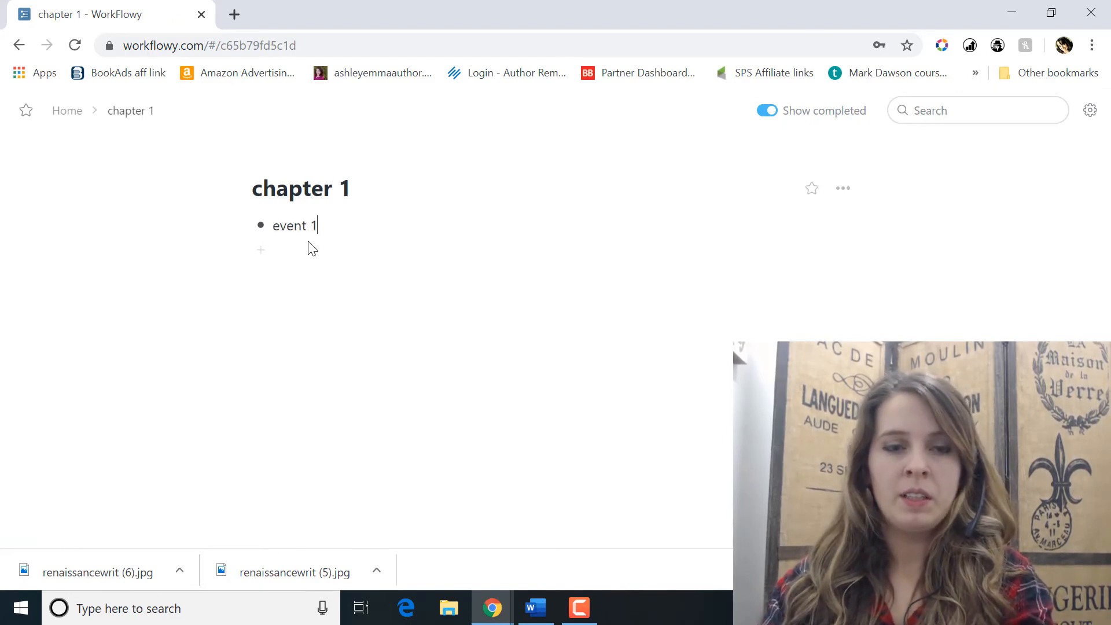
left_click(262, 249)
mouse_move(261, 249)
type("event ")
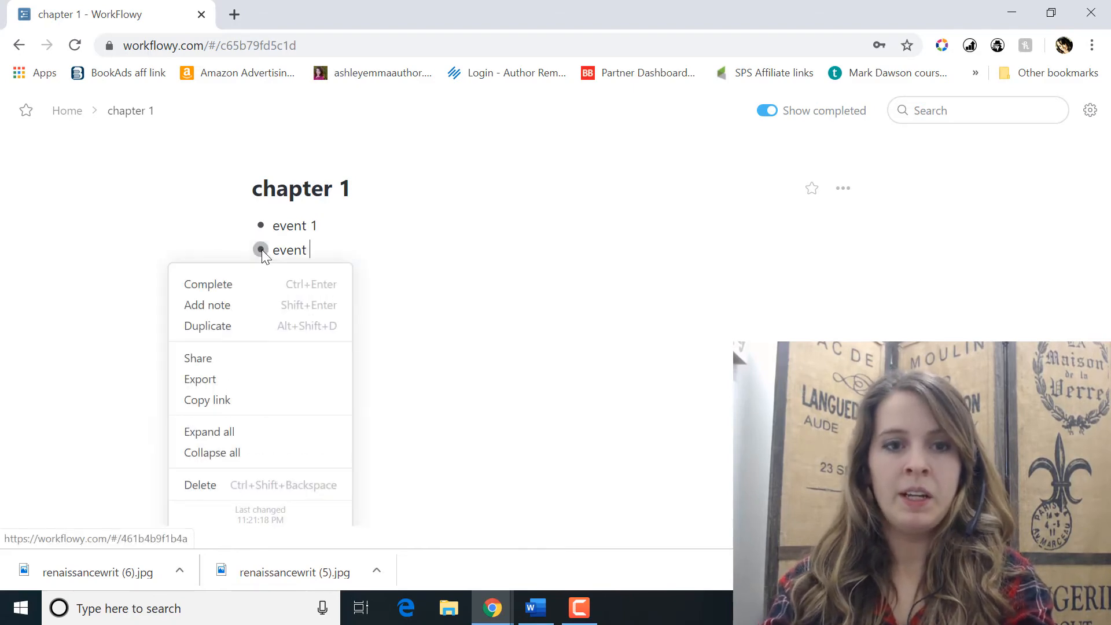
type("2")
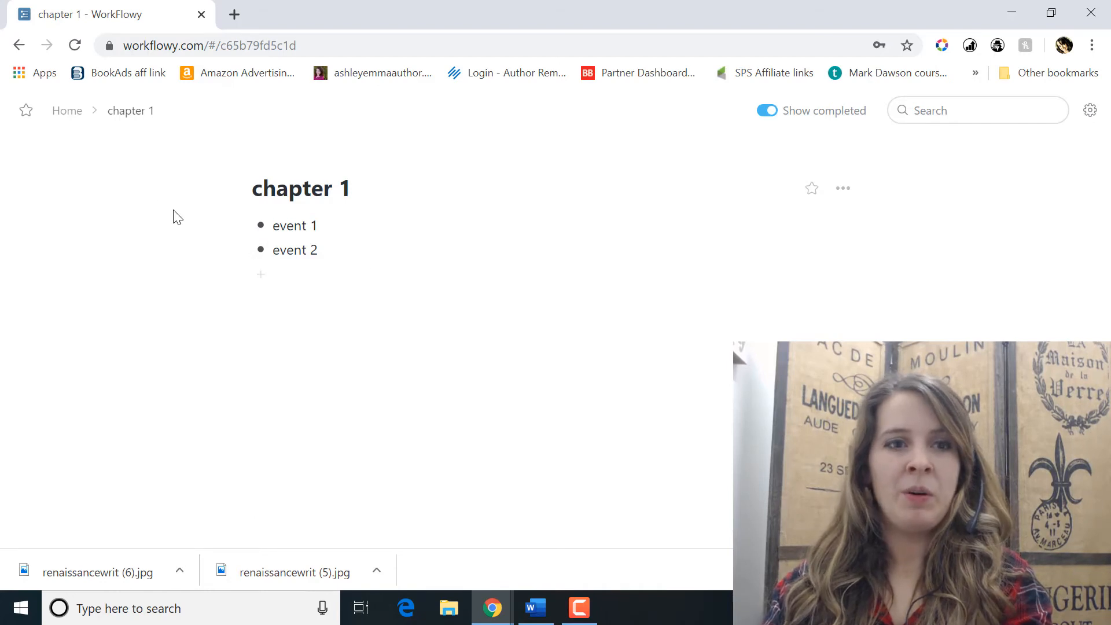
left_click(844, 201)
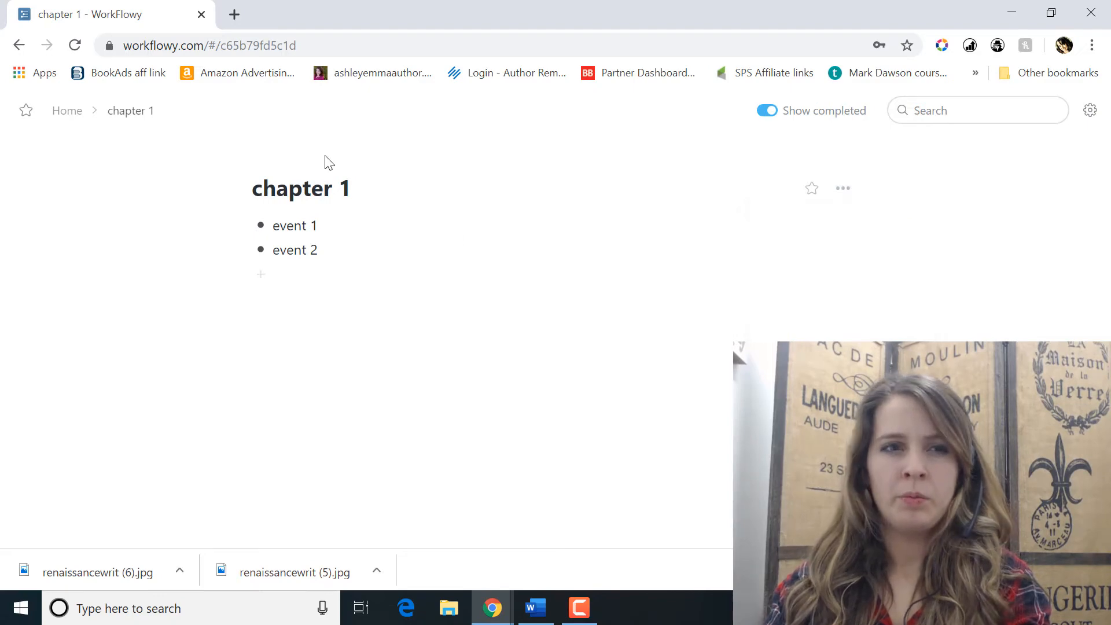
Step: Return to the full Home outline and expand "chapter 1" to show its nested events
left_click(65, 111)
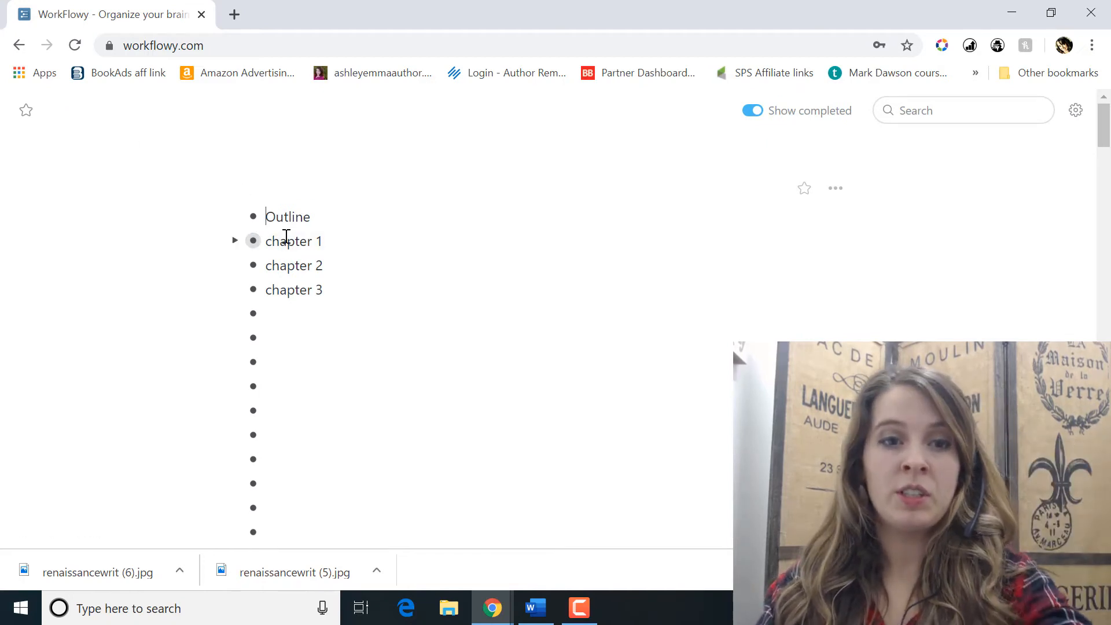
left_click(235, 241)
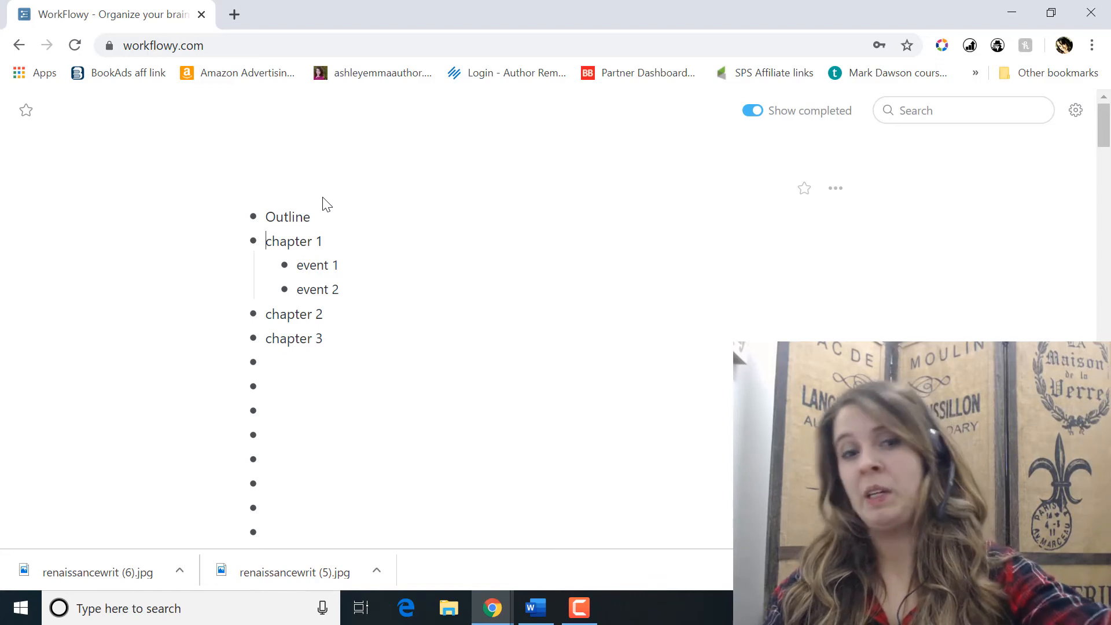
left_click(346, 249)
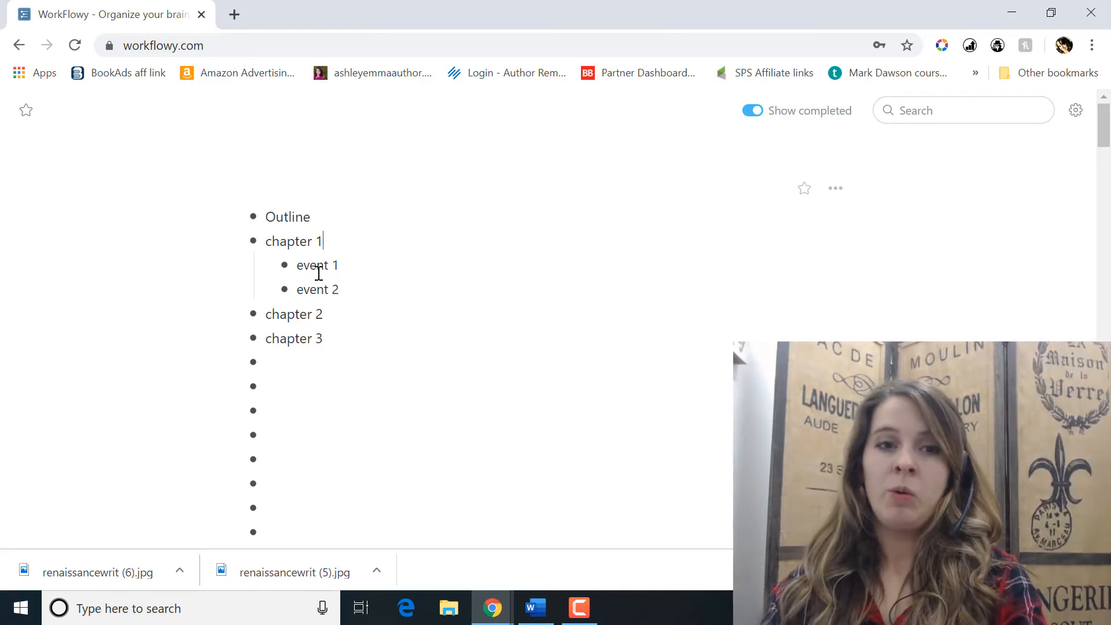
Step: Zoom into "event 1" under "chapter 1" and add the bullets "event a" and "event b" inside it
left_click(284, 265)
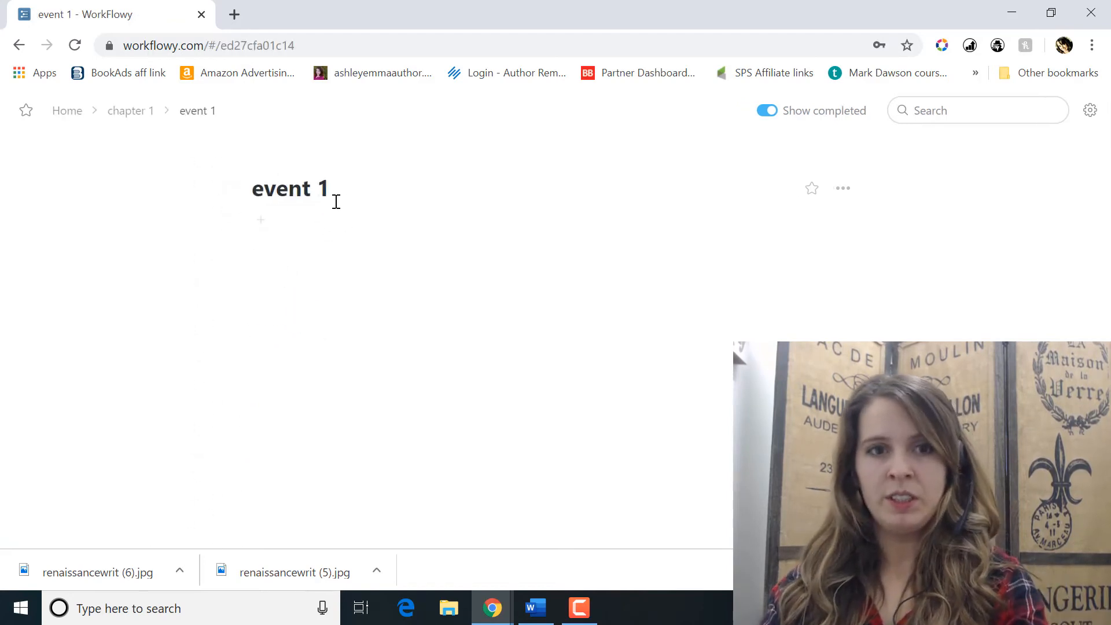
left_click(258, 224)
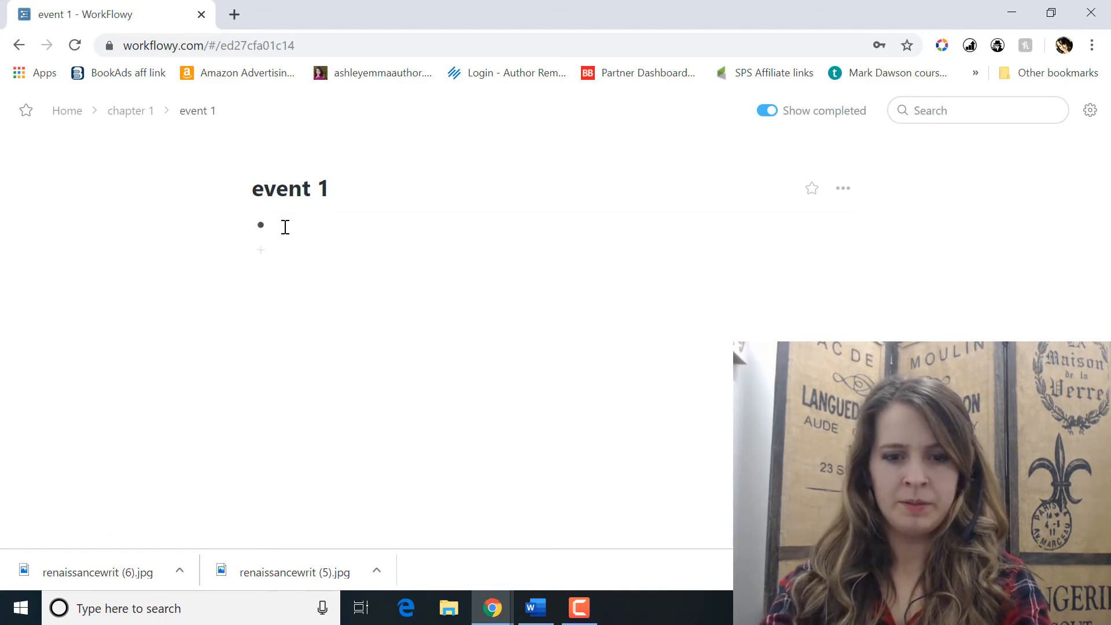
type("eve")
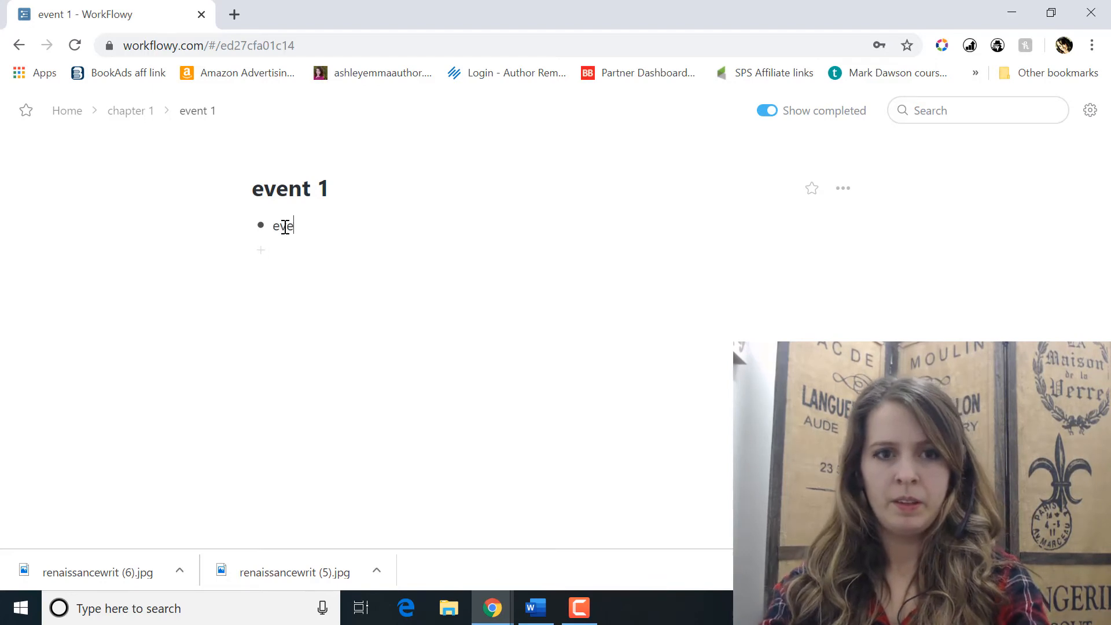
type("nt 1")
key("BackSpace")
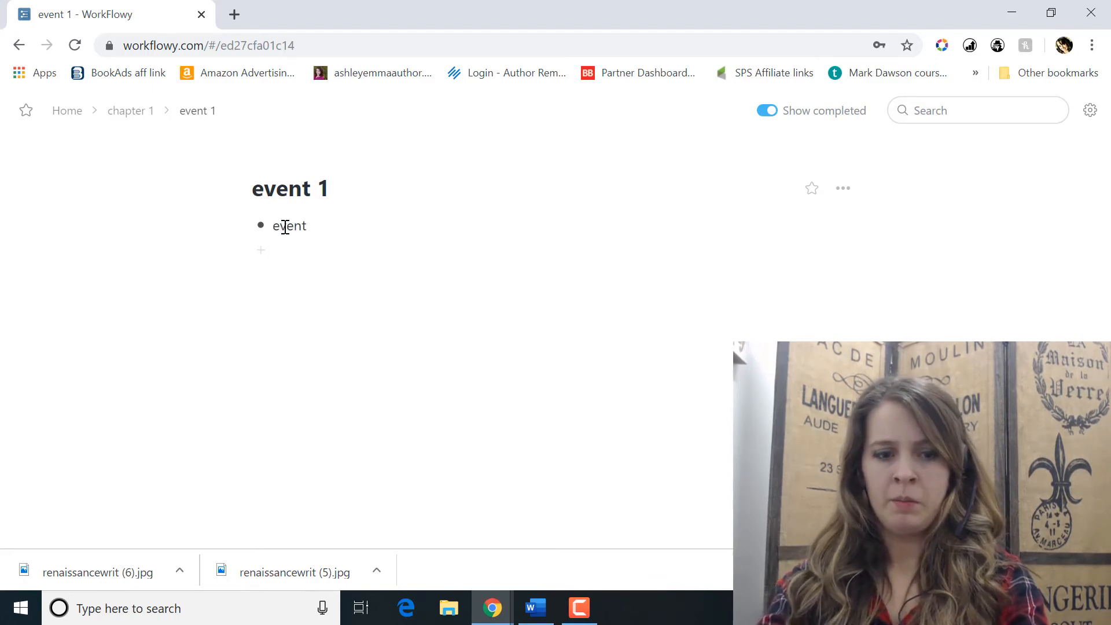
type("a")
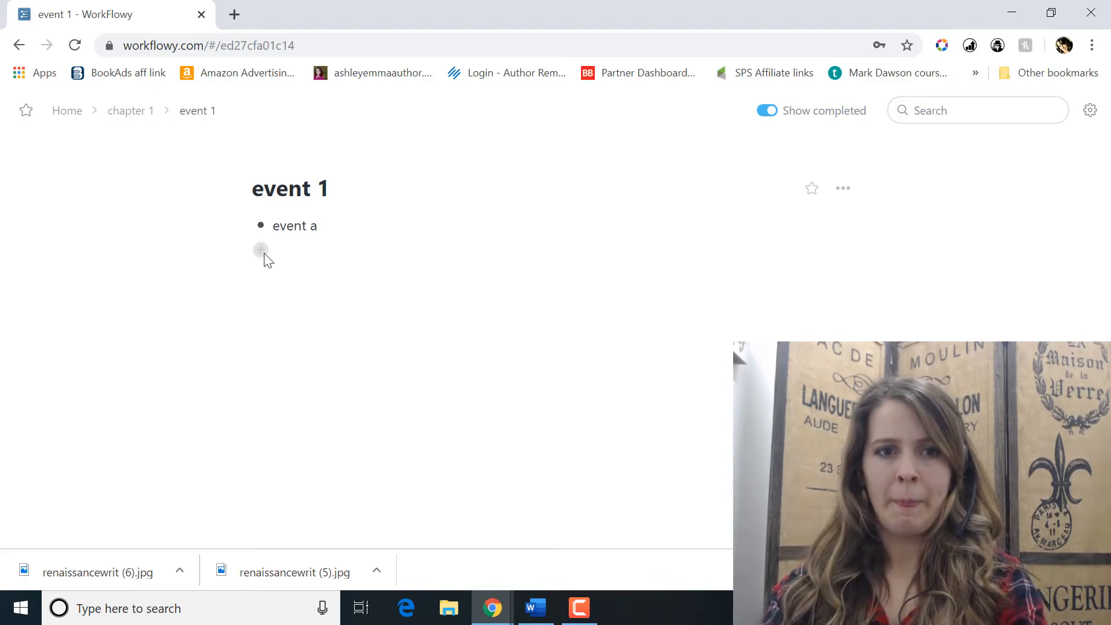
left_click(262, 251)
type("event")
mouse_move(263, 252)
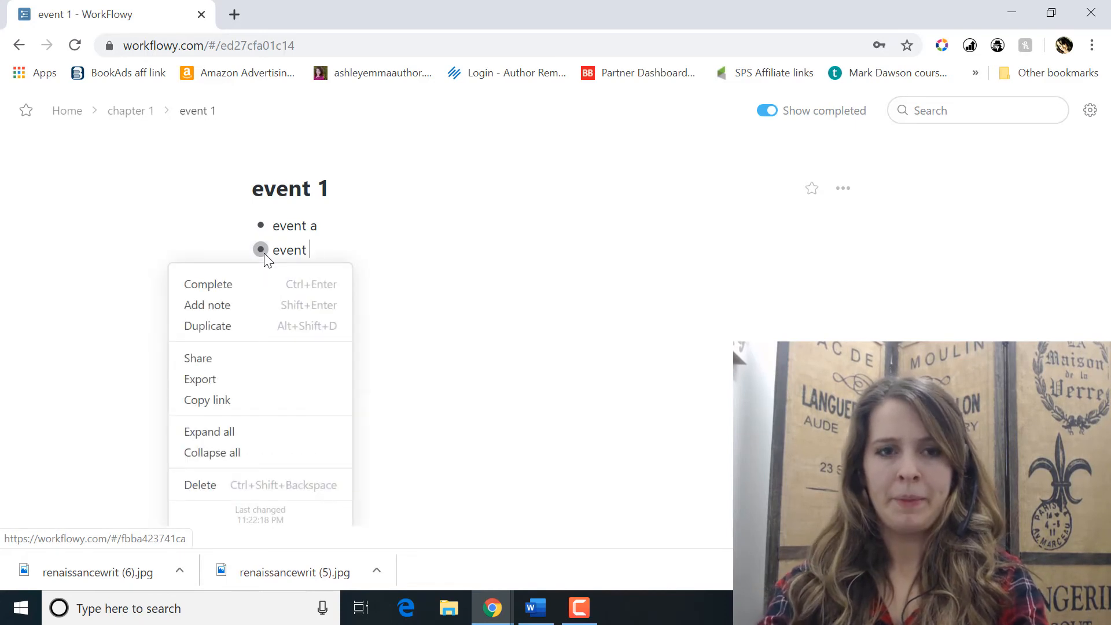
type("b")
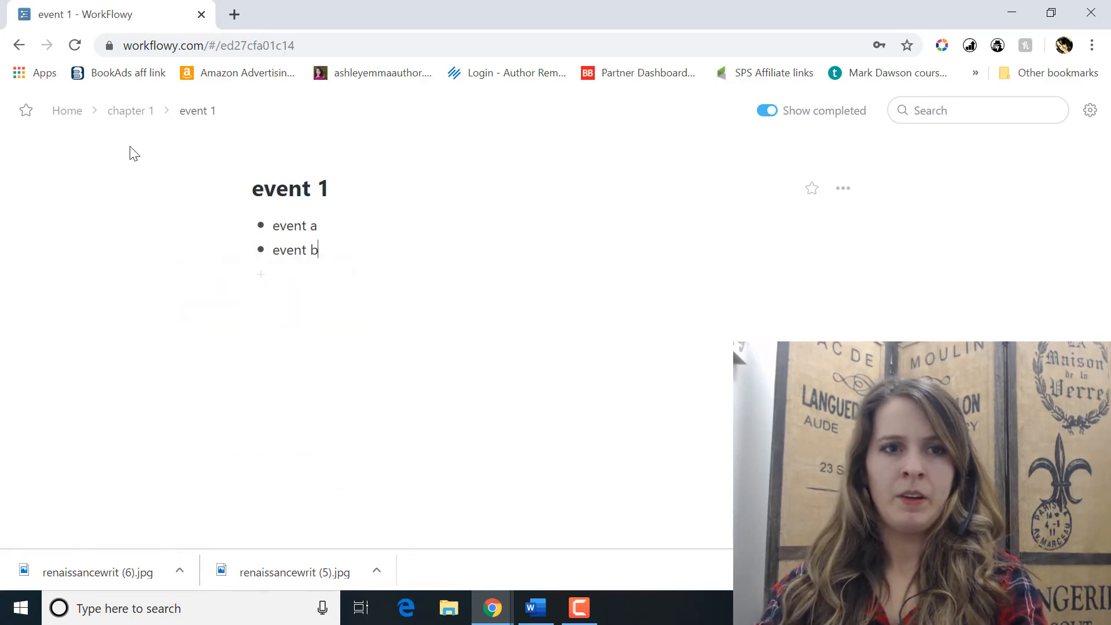
Step: Go back to the Home outline and expand "event 1" to show its sub-events
left_click(73, 114)
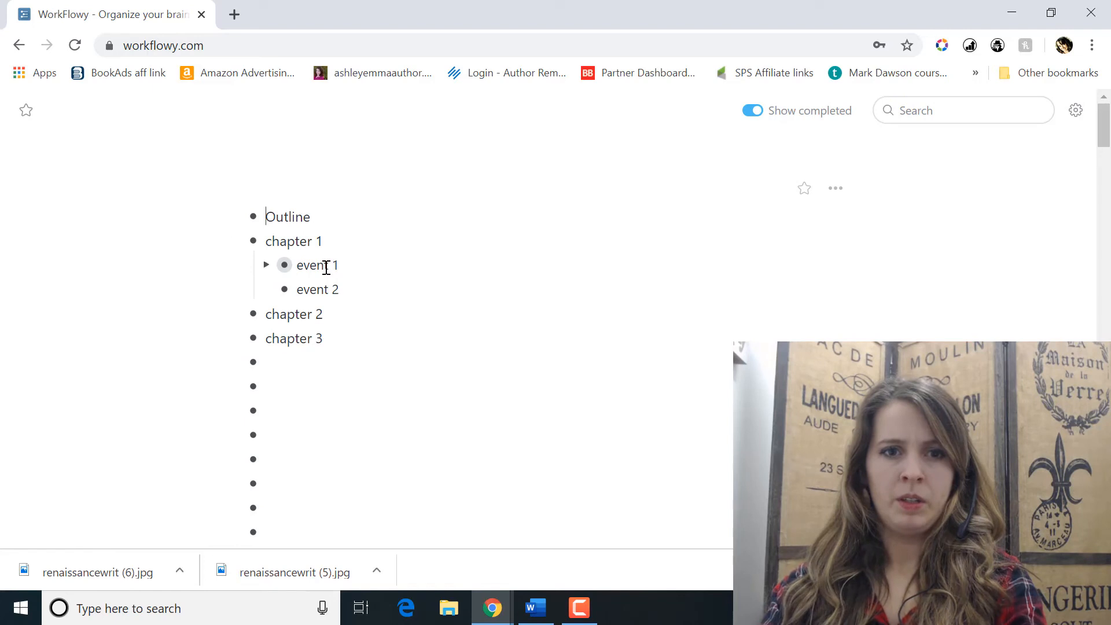
left_click(266, 265)
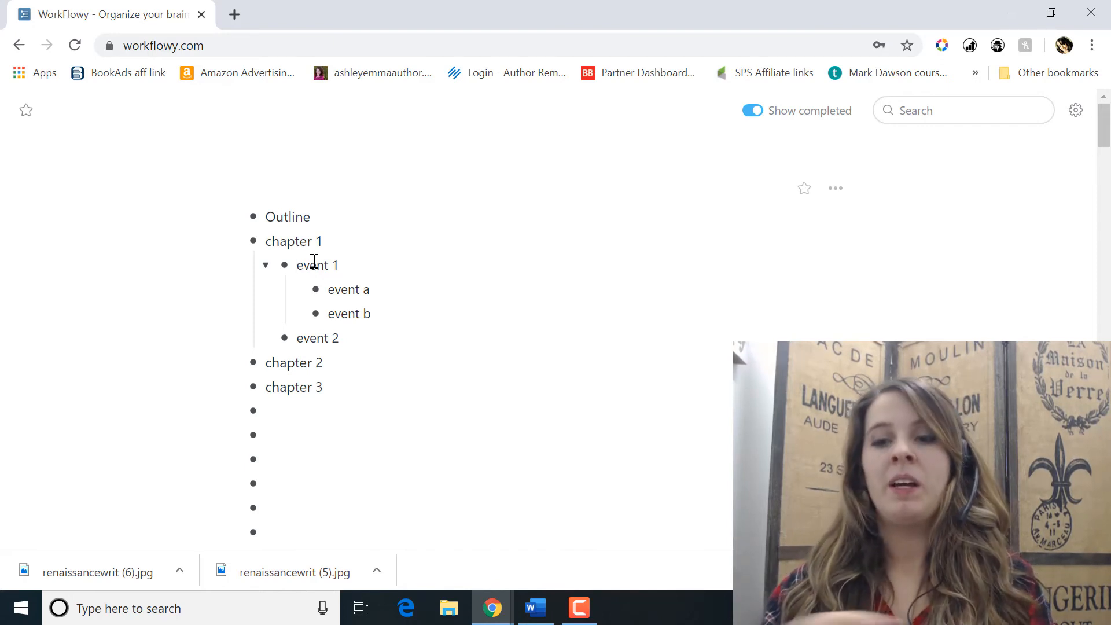
left_click(349, 290)
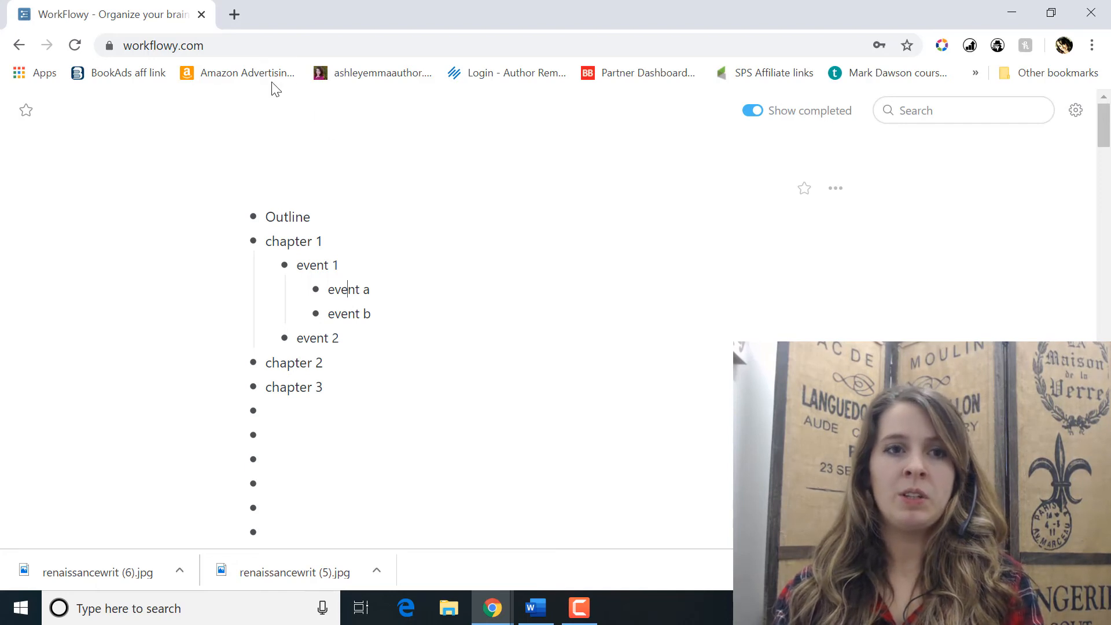
Step: Select the page's web address, workflowy.com
left_click(242, 42)
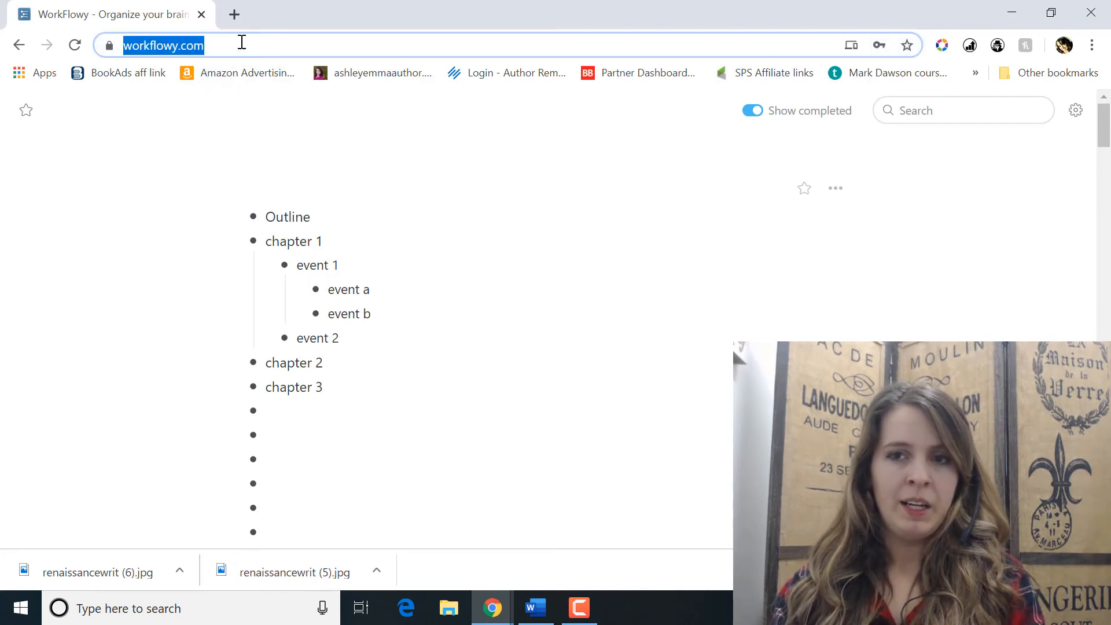